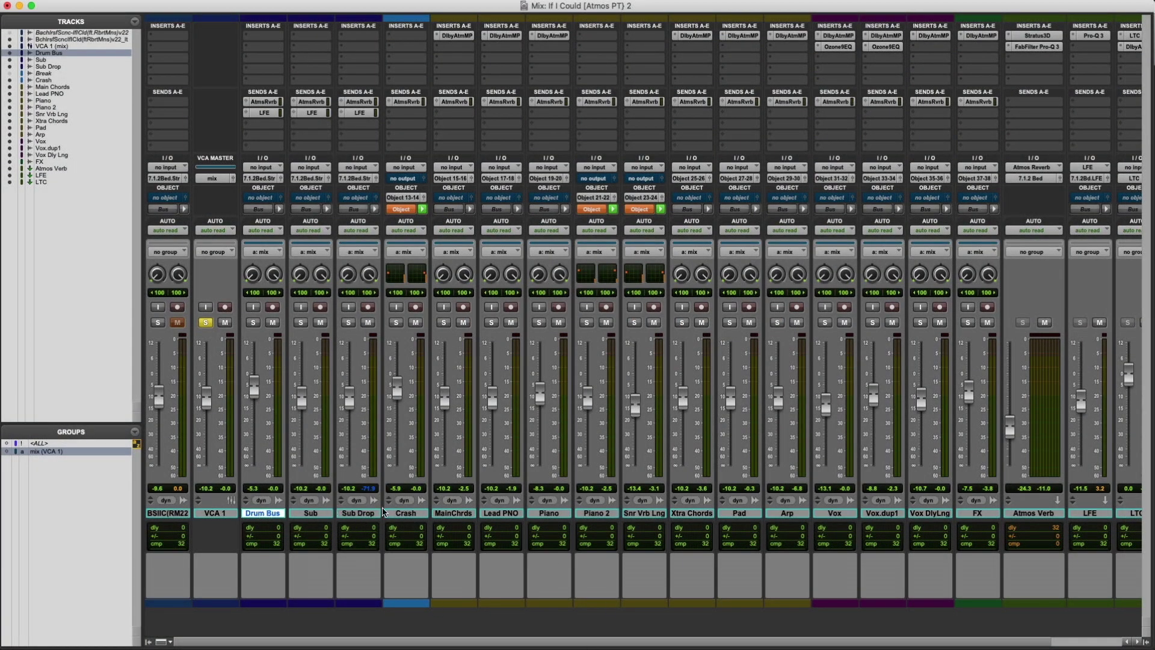
# Step: Select the Drum Bus, Sub and Sub Drop tracks and check Drum Bus output routing unchanged
pyautogui.keyDown('shift'); pyautogui.click(356, 516); pyautogui.keyUp('shift')
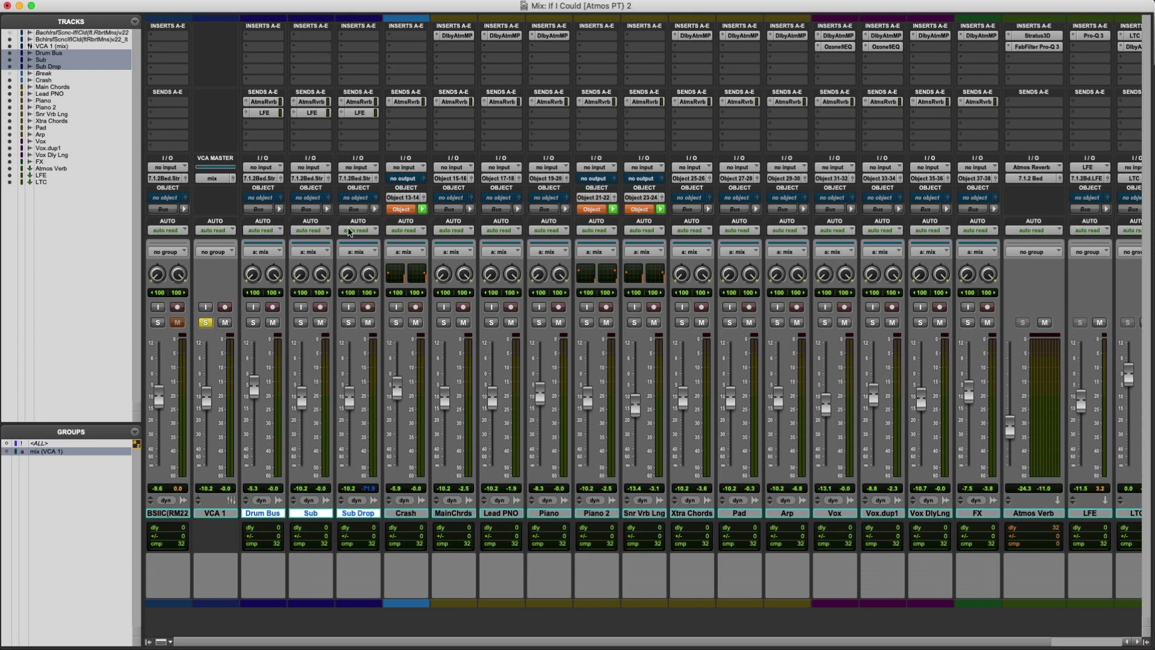
pyautogui.click(262, 178)
pyautogui.moveTo(274, 179)
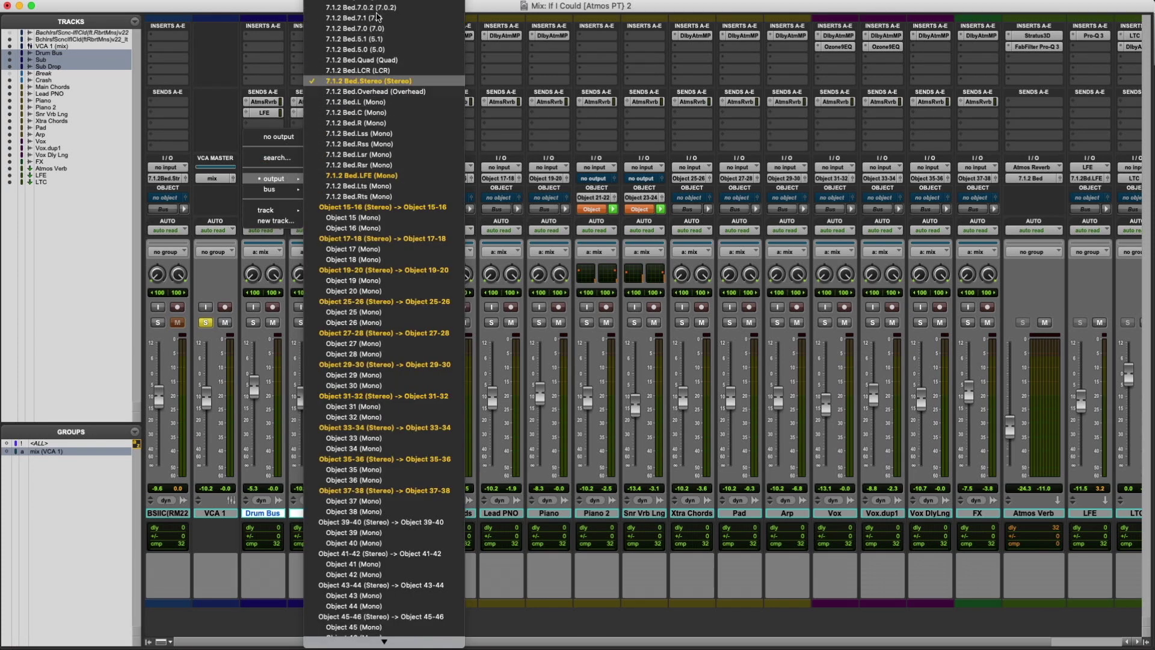
pyautogui.click(251, 123)
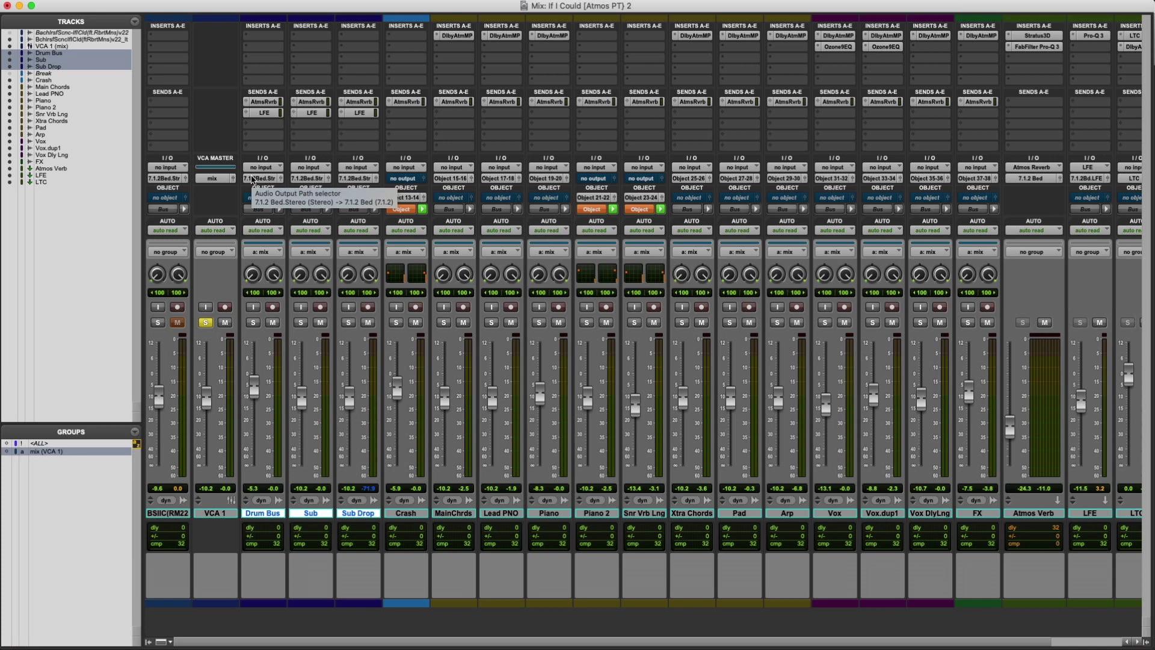
pyautogui.click(267, 514)
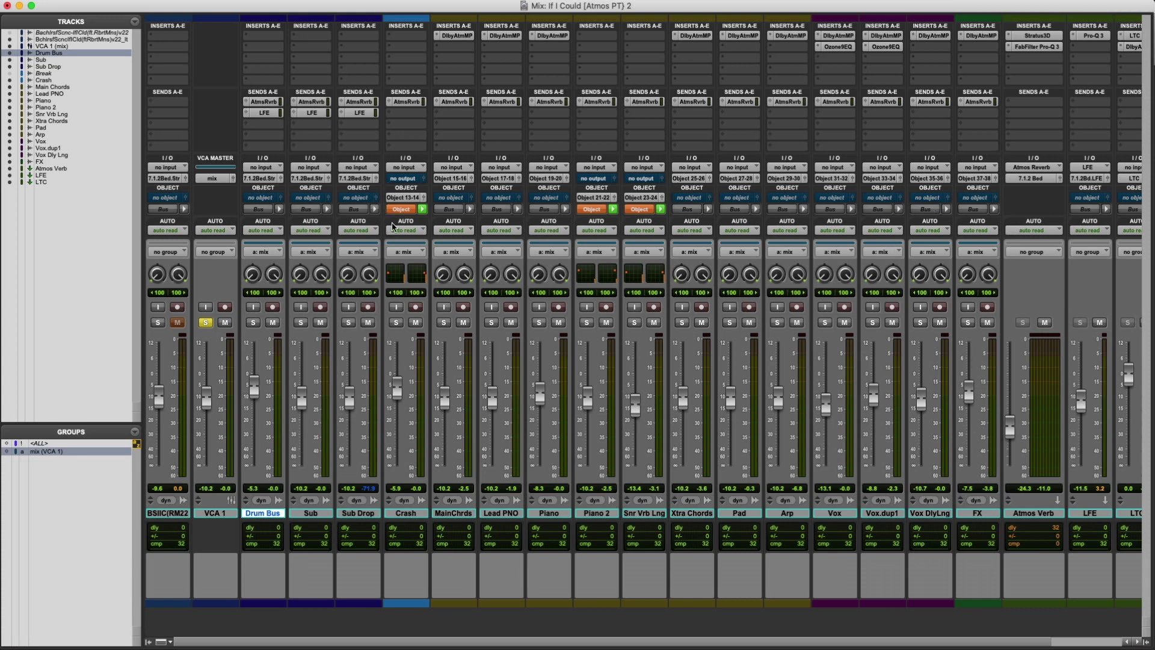
# Step: Inspect the Crash object panner and Main Chords Dolby Atmos Music Panner, then close both
pyautogui.click(423, 197)
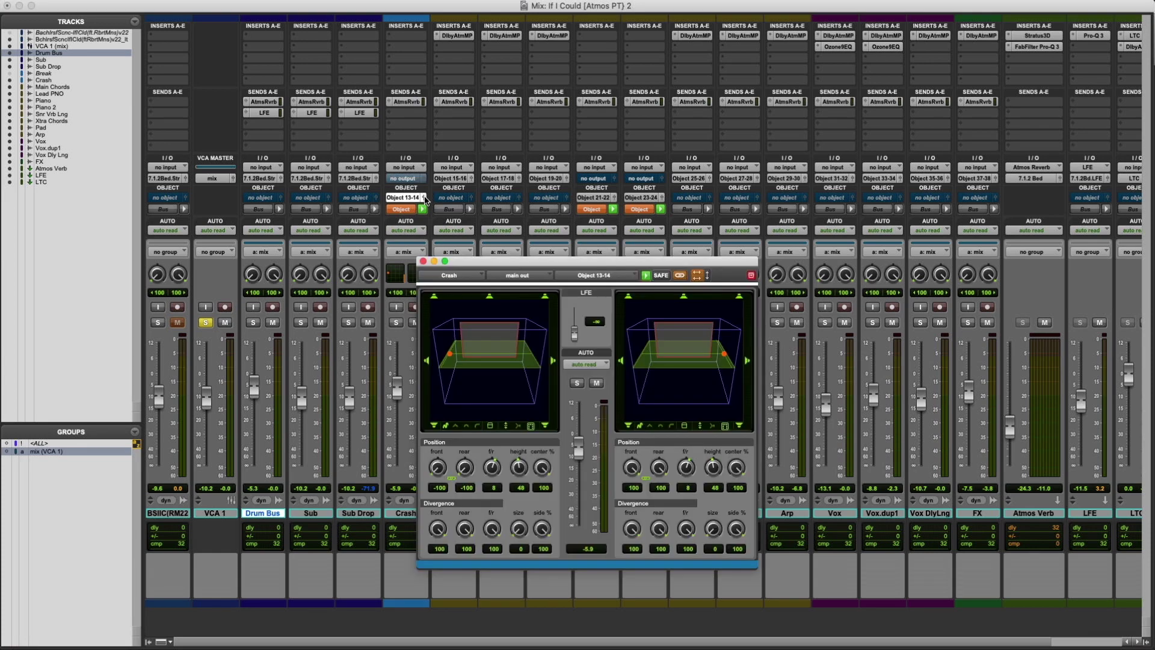
pyautogui.moveTo(501, 266); pyautogui.dragTo(332, 233)
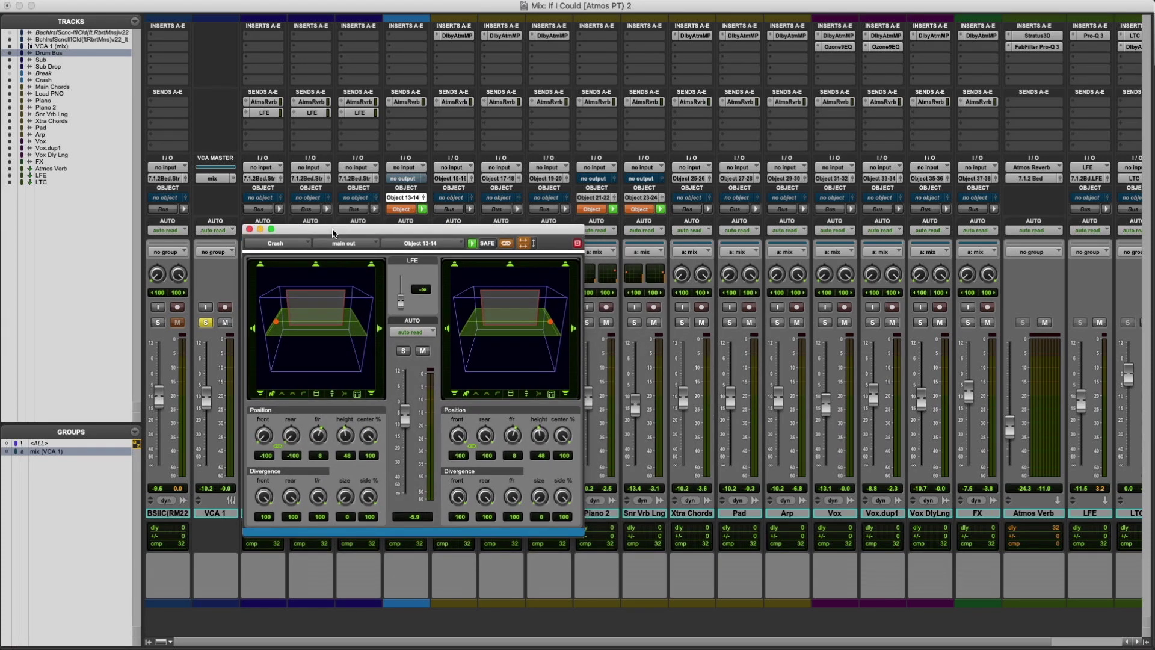
pyautogui.click(260, 230)
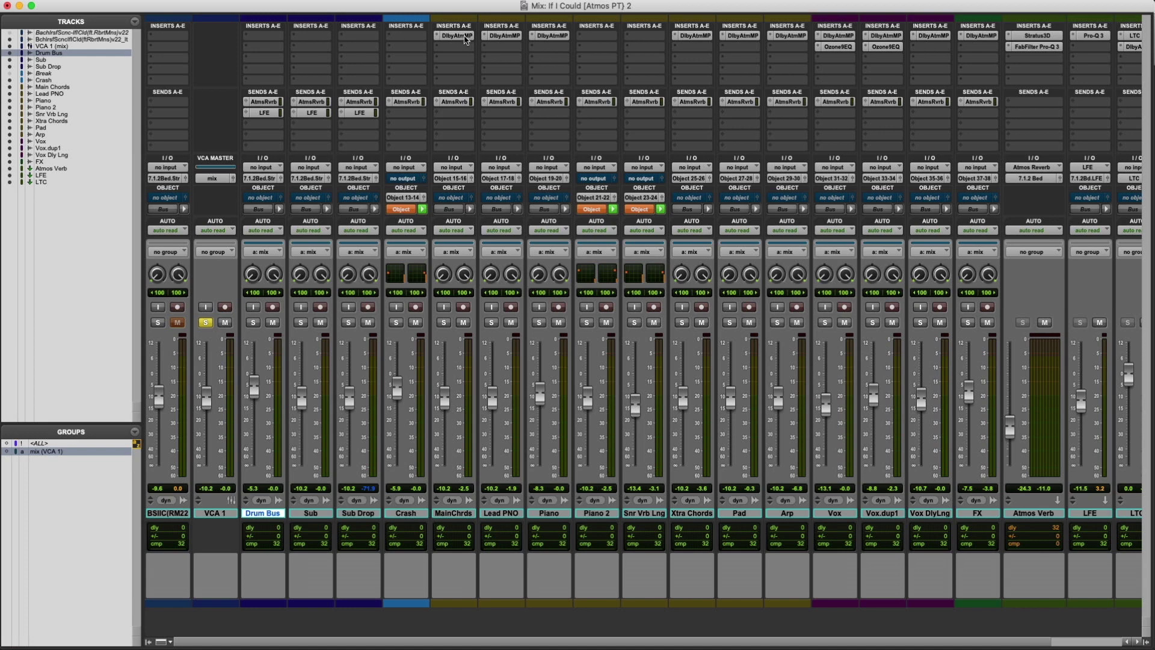
pyautogui.click(457, 36)
pyautogui.moveTo(375, 72); pyautogui.dragTo(613, 114)
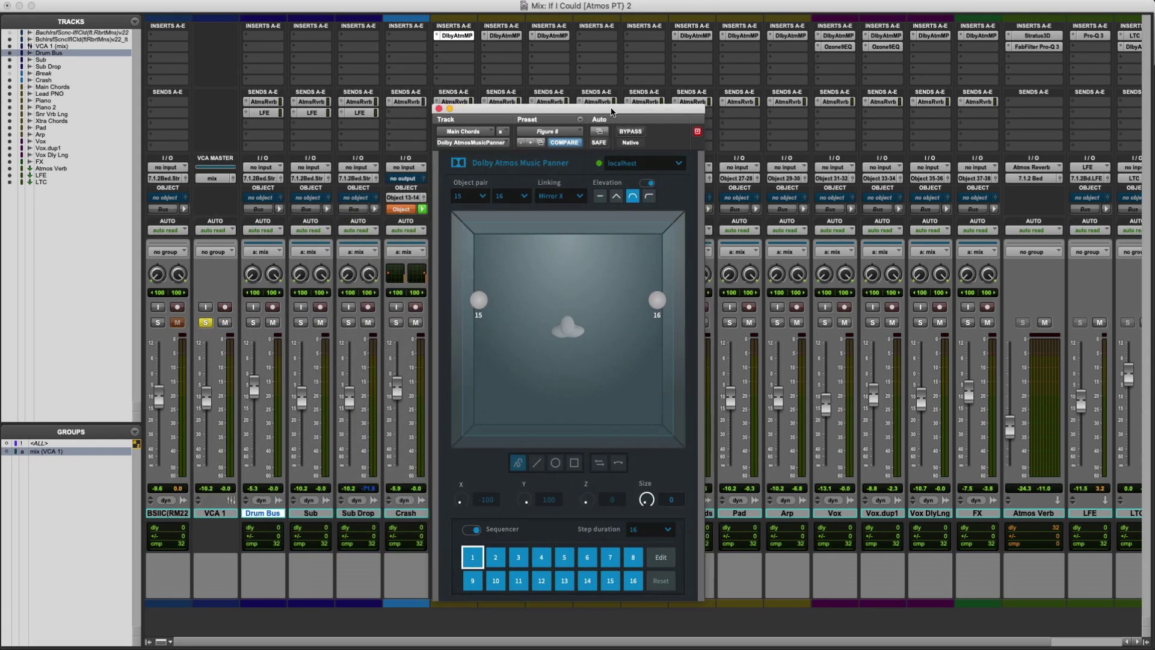
pyautogui.click(439, 109)
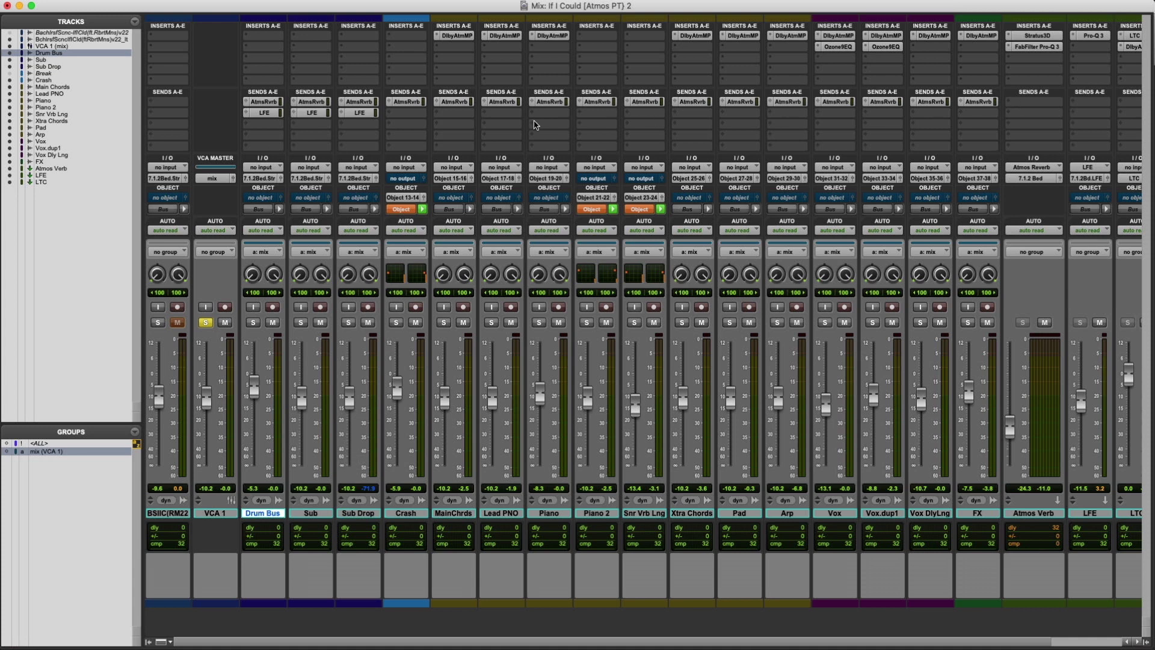
# Step: Check the FX track's Atmos Reverb send, then reselect Drum Bus, Sub and Sub Drop
pyautogui.click(986, 101)
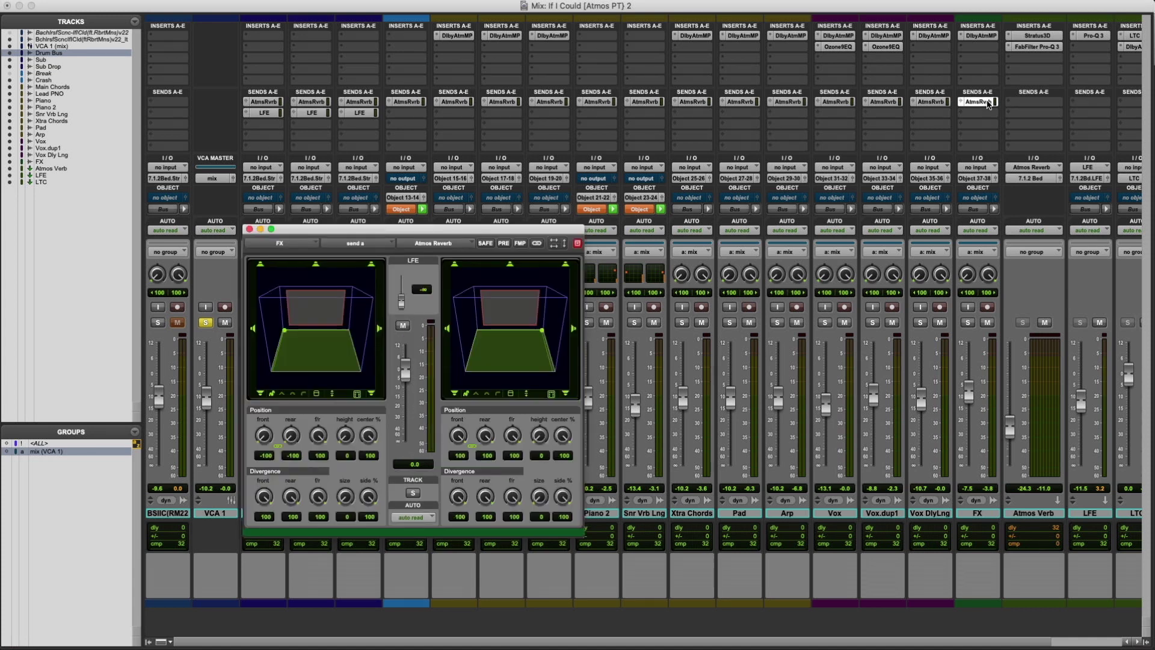
pyautogui.click(249, 229)
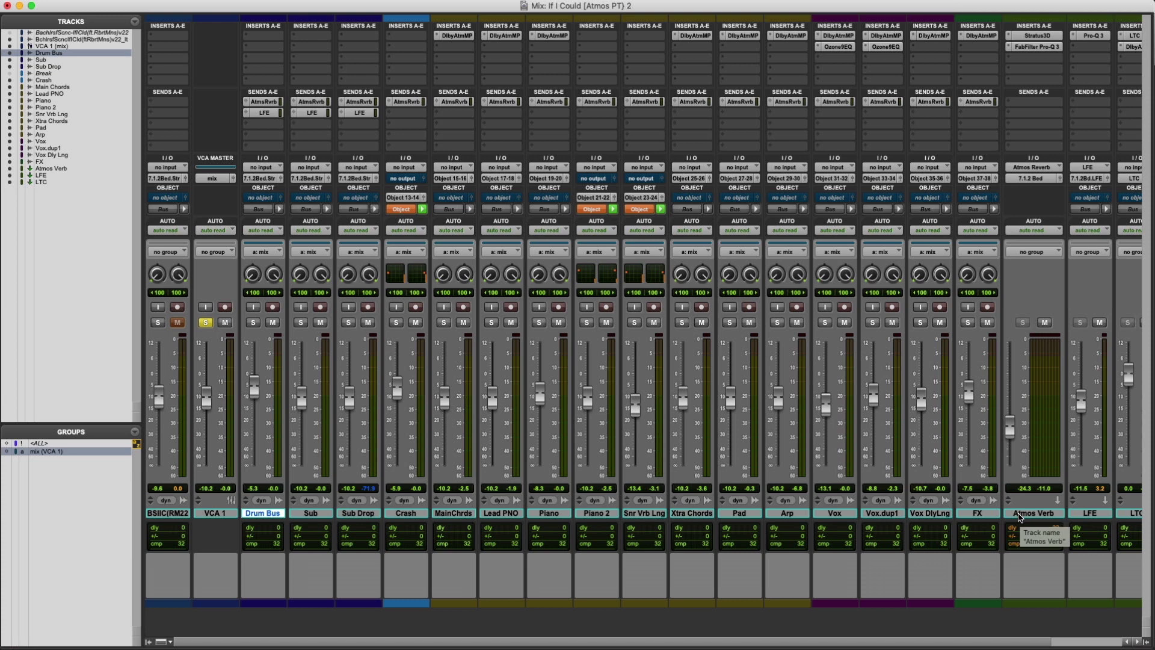
pyautogui.click(1020, 515)
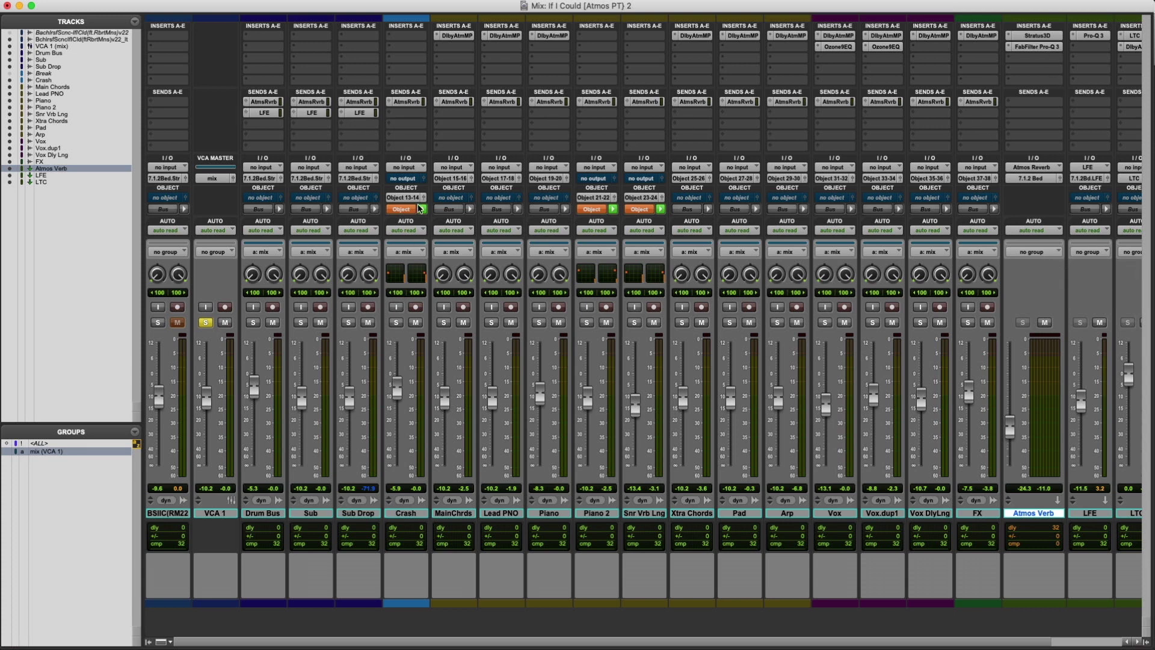
pyautogui.click(255, 512)
pyautogui.keyDown('shift'); pyautogui.click(352, 512); pyautogui.keyUp('shift')
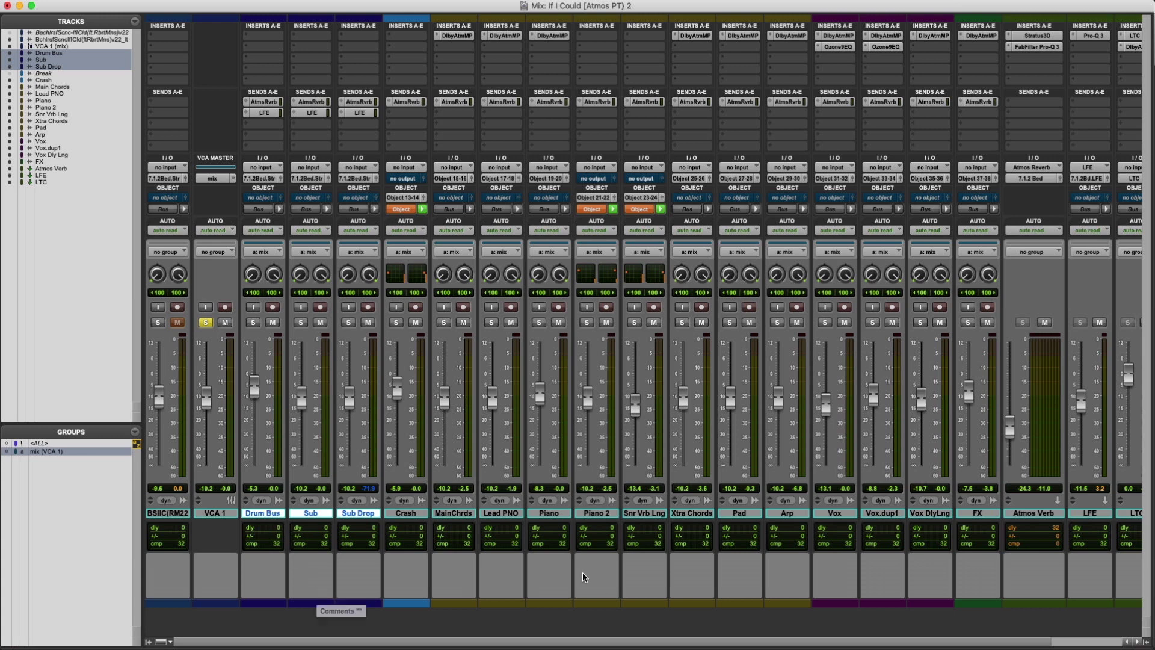
# Step: Select the LFE track and inspect its EQ without making changes
pyautogui.hscroll(3, 675, 643)
pyautogui.click(1011, 513)
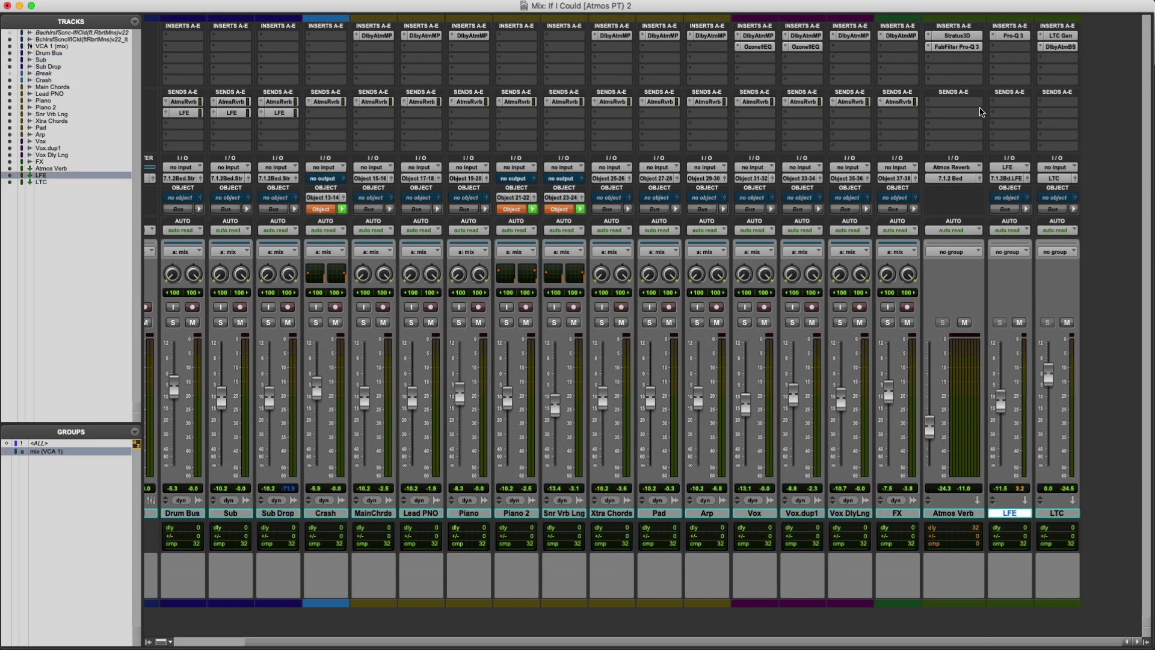
pyautogui.click(1012, 36)
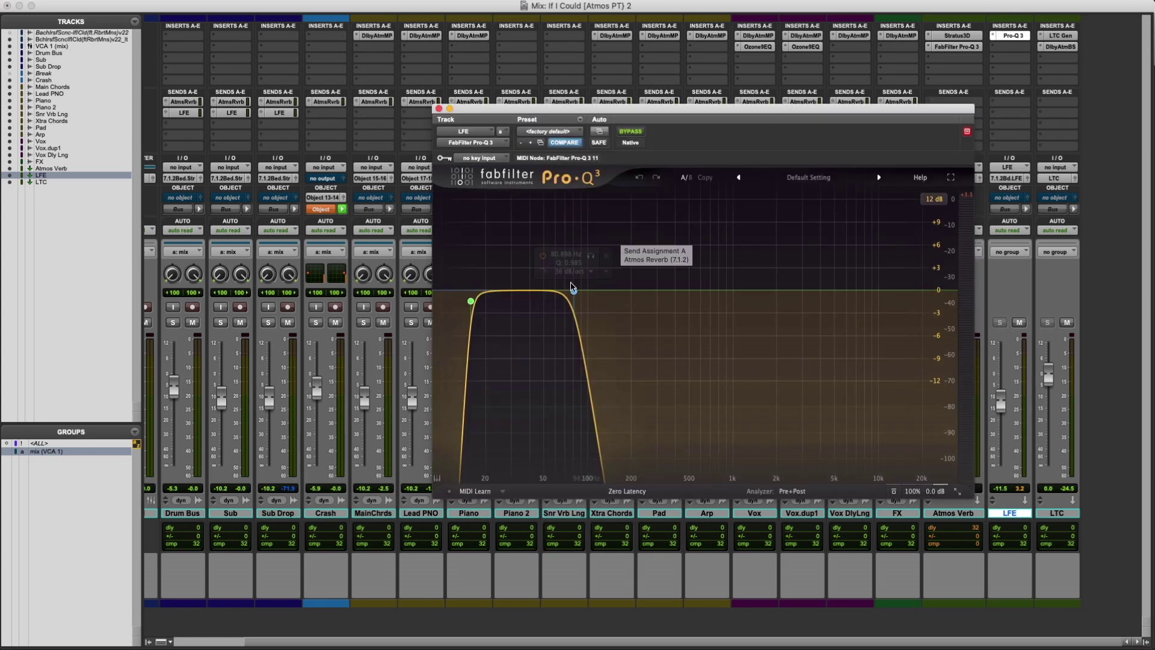
pyautogui.moveTo(473, 302)
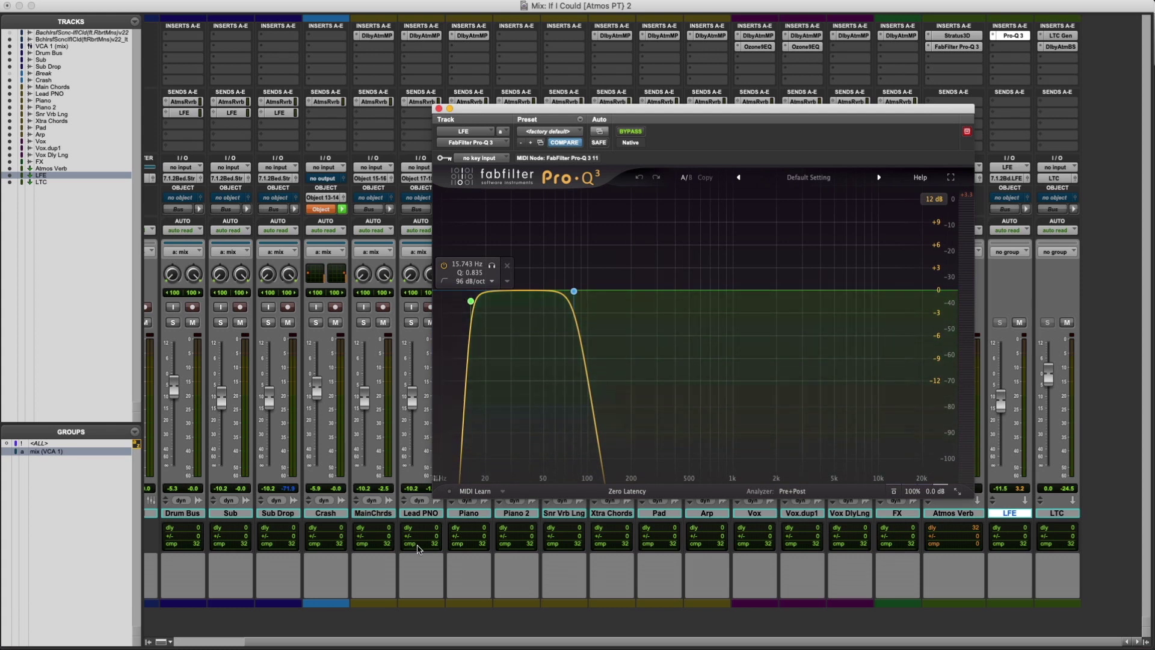
pyautogui.click(439, 109)
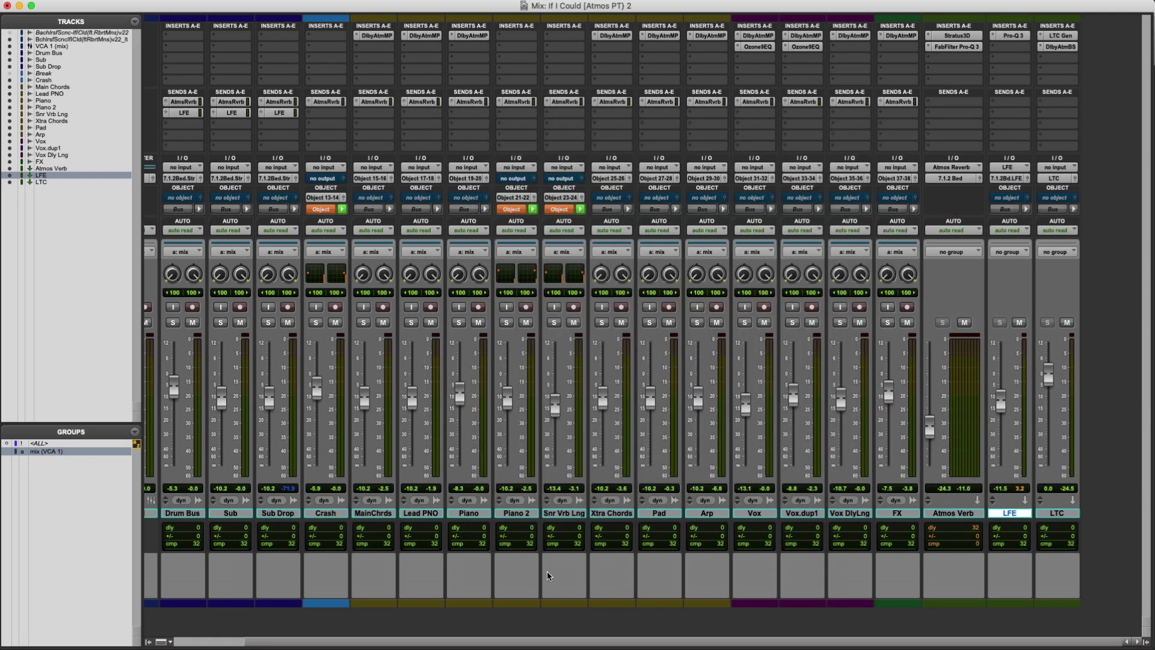
# Step: Select VCA 1 and all tracks in the mix (VCA 1) group, leaving group options unchanged
pyautogui.hscroll(-3, 549, 641)
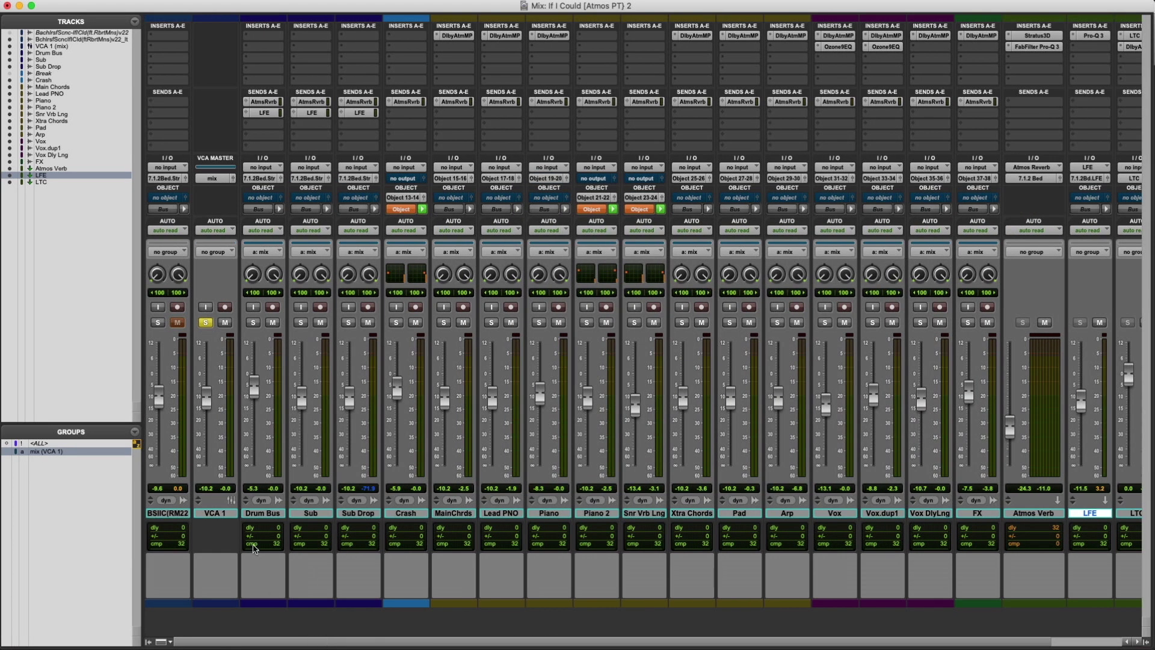
pyautogui.click(221, 514)
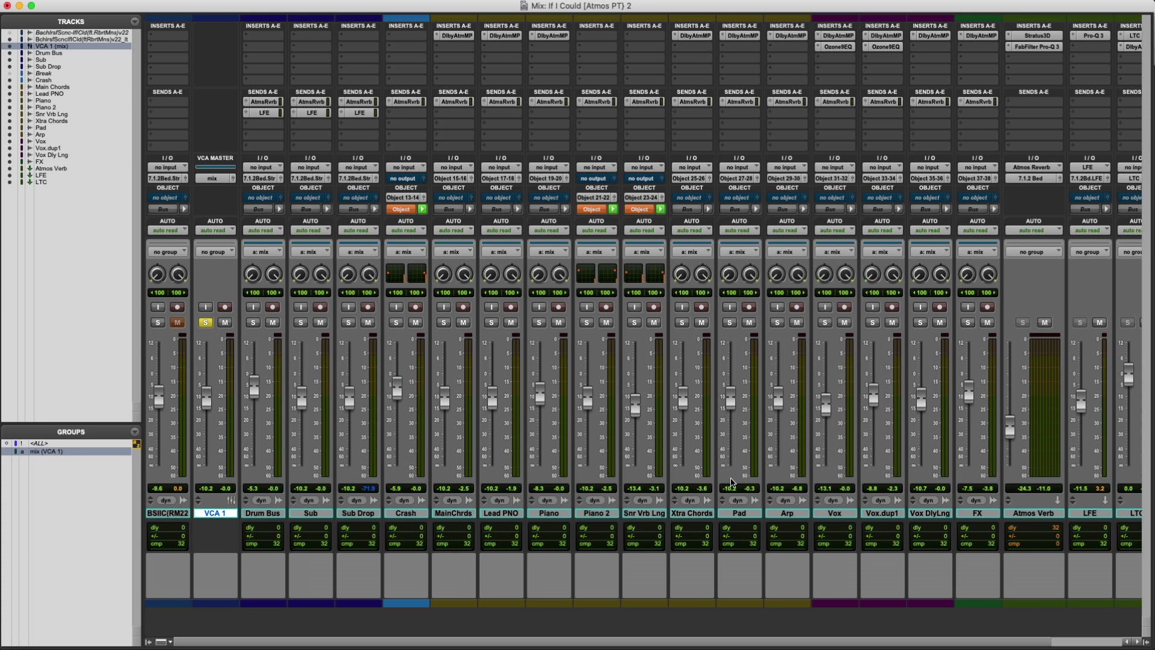
pyautogui.click(982, 515)
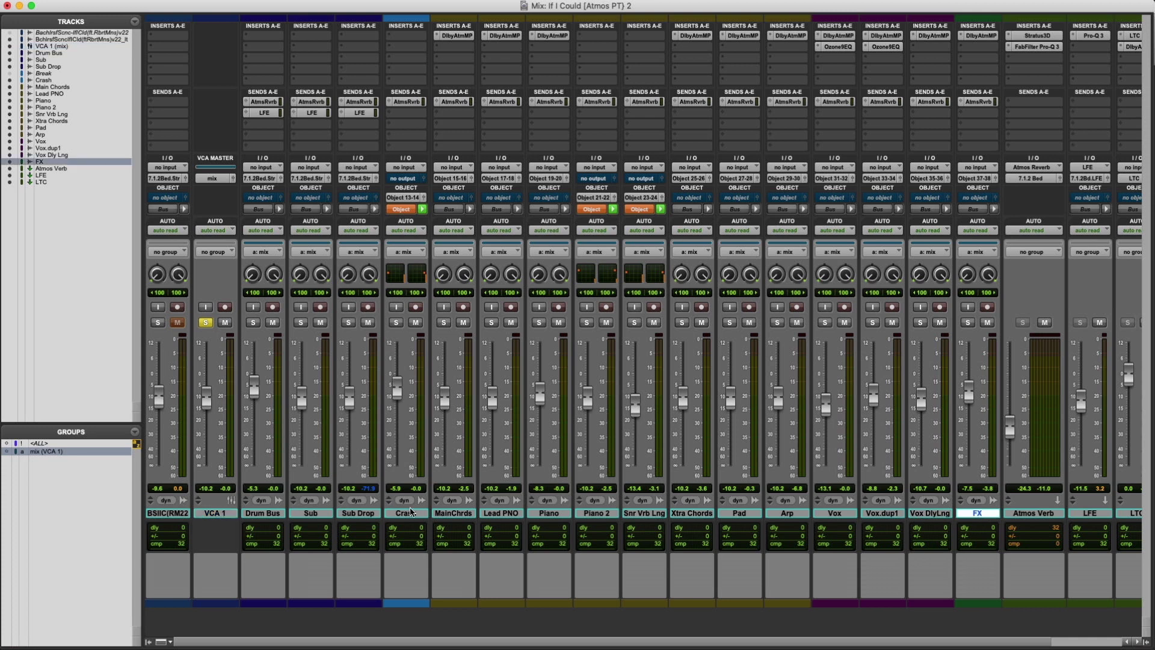
pyautogui.click(83, 452)
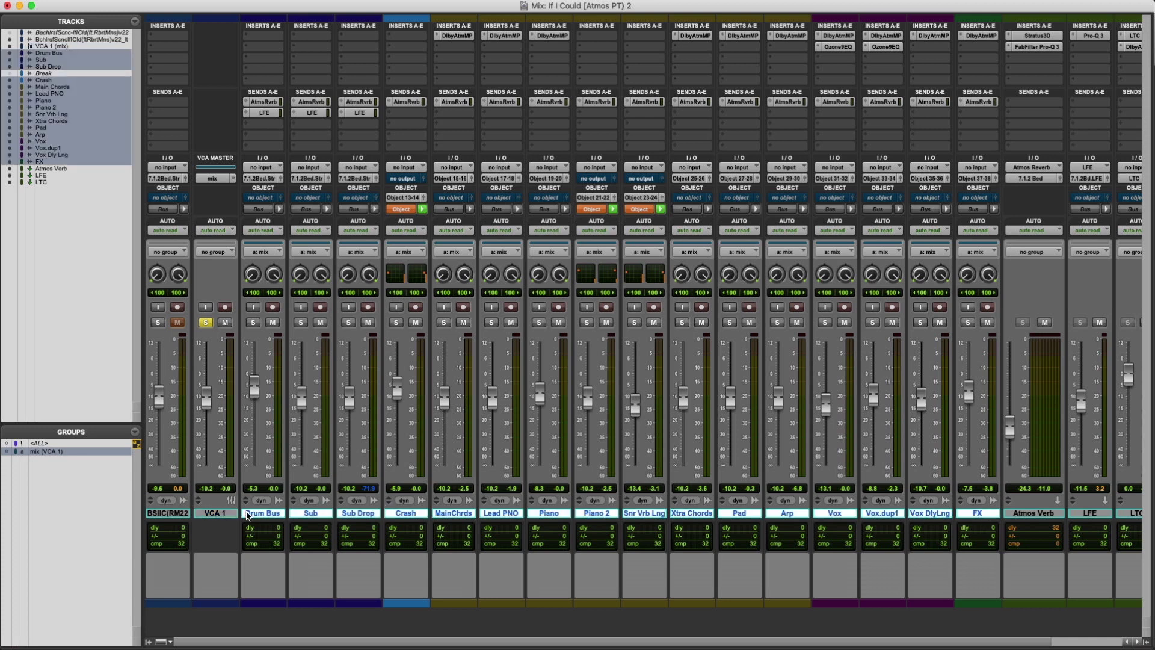
pyautogui.click(135, 431)
pyautogui.click(37, 450)
# Step: Move the VCA 1 fader from -19.0 up to about -10.2 dB, lifting all member tracks
pyautogui.moveTo(206, 397)
pyautogui.mouseDown()
pyautogui.moveTo(206, 422)
pyautogui.moveTo(207, 392)
pyautogui.mouseUp()
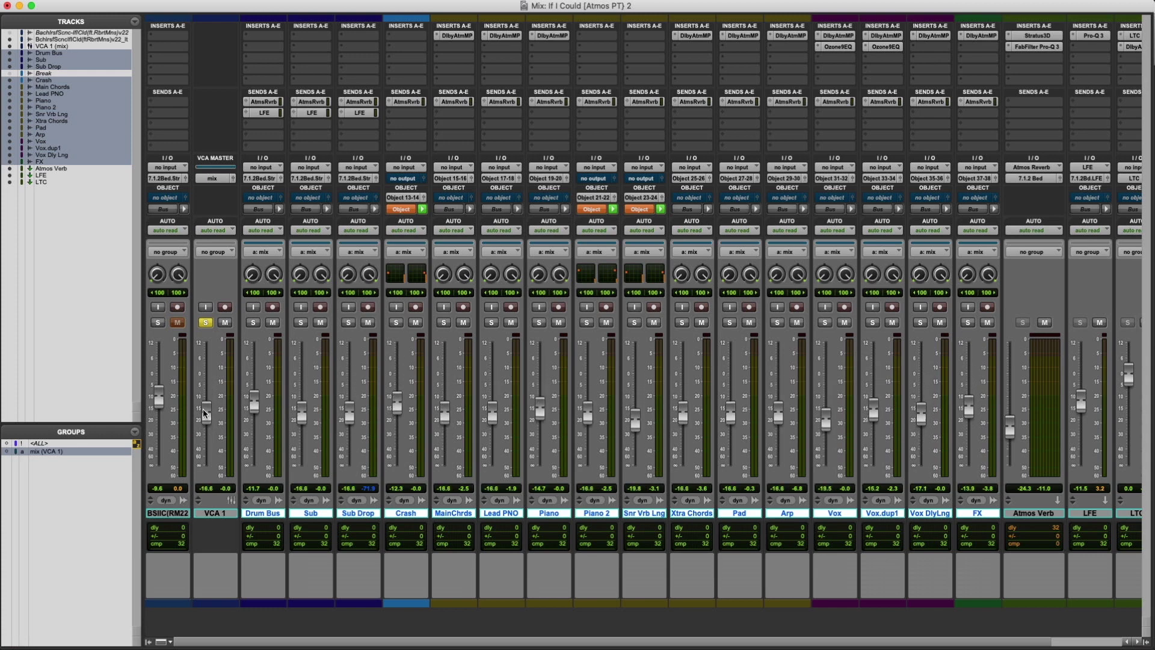
pyautogui.moveTo(204, 413)
pyautogui.mouseDown()
pyautogui.moveTo(203, 383)
pyautogui.moveTo(203, 402)
pyautogui.mouseUp()
pyautogui.click(222, 513)
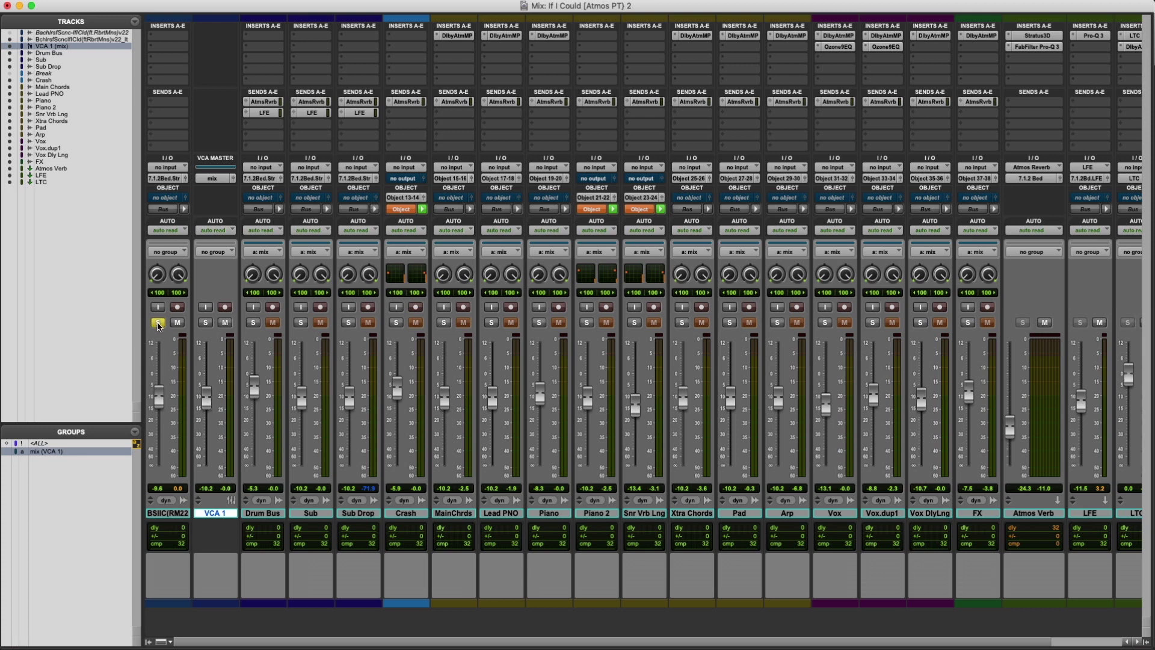
# Step: Cancel the first track's rename, solo VCA 1 and then the first track, and return to the Edit window
pyautogui.doubleClick(172, 513)
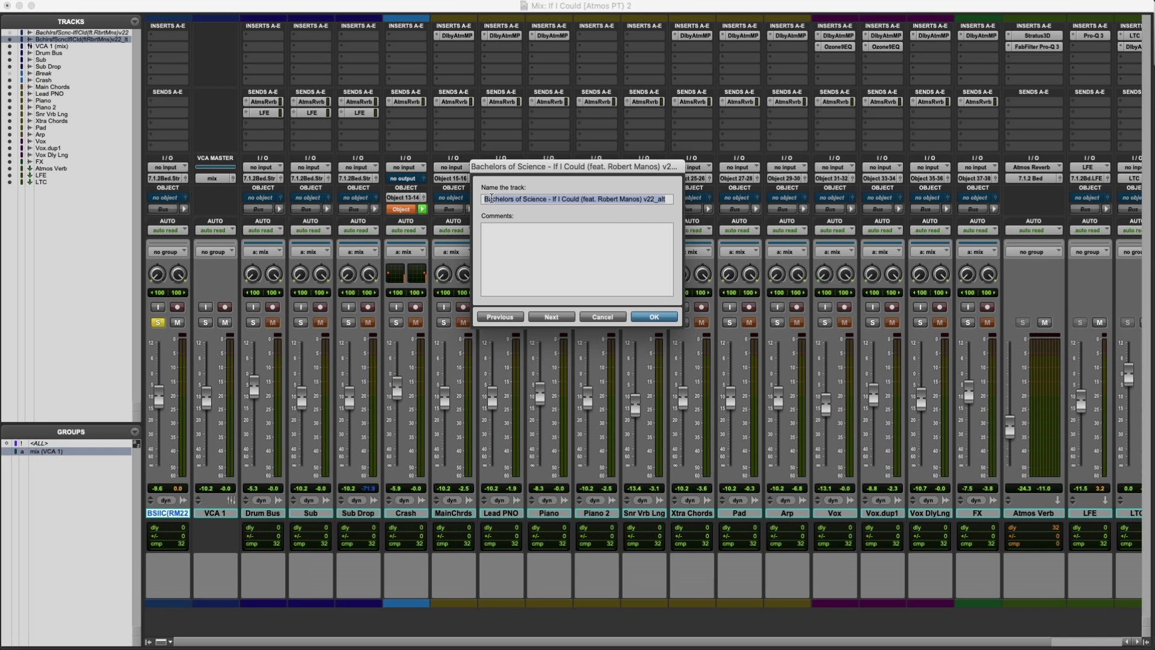
pyautogui.click(654, 317)
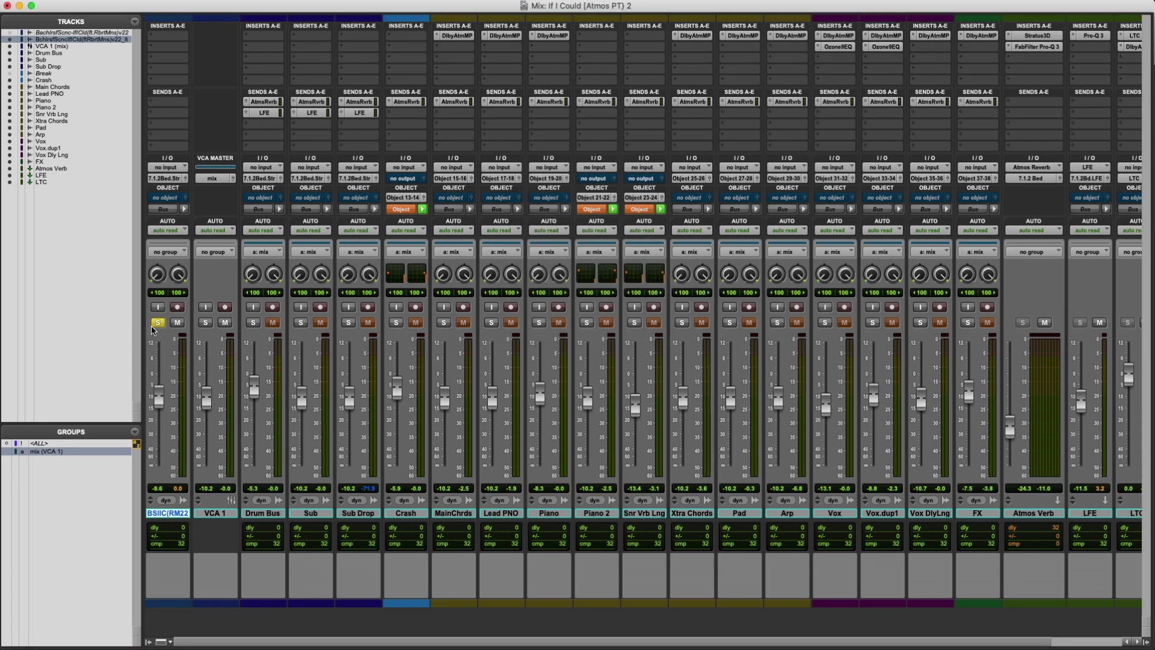
pyautogui.click(205, 324)
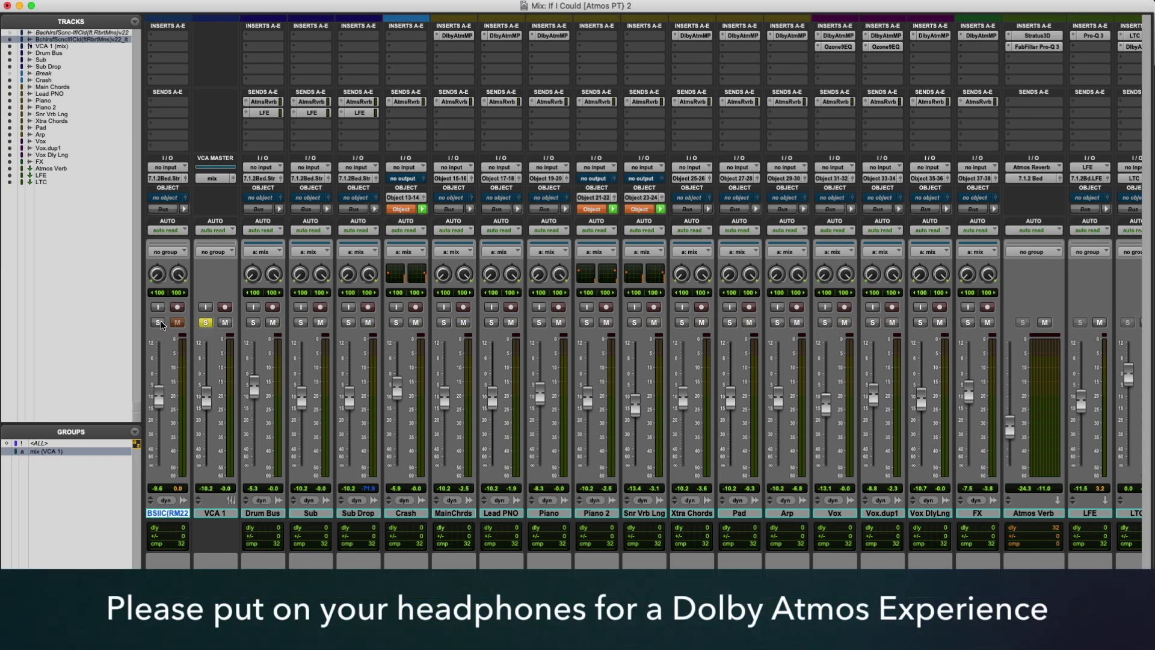
pyautogui.click(158, 323)
pyautogui.press('super+equal')
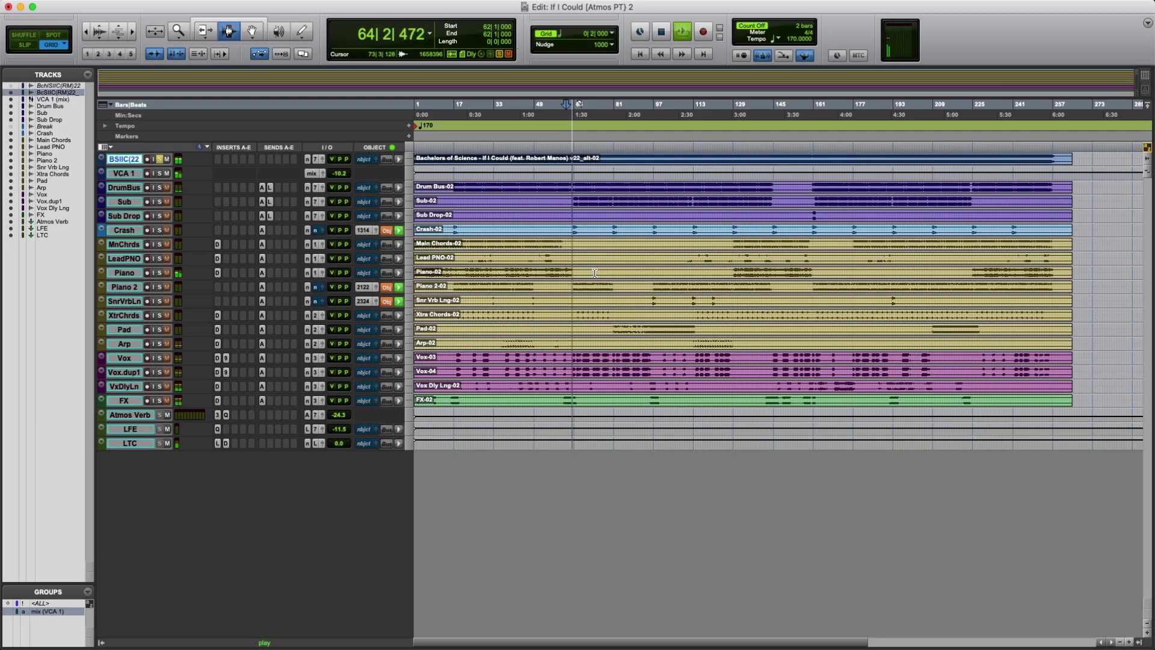
pyautogui.press('super+equal')
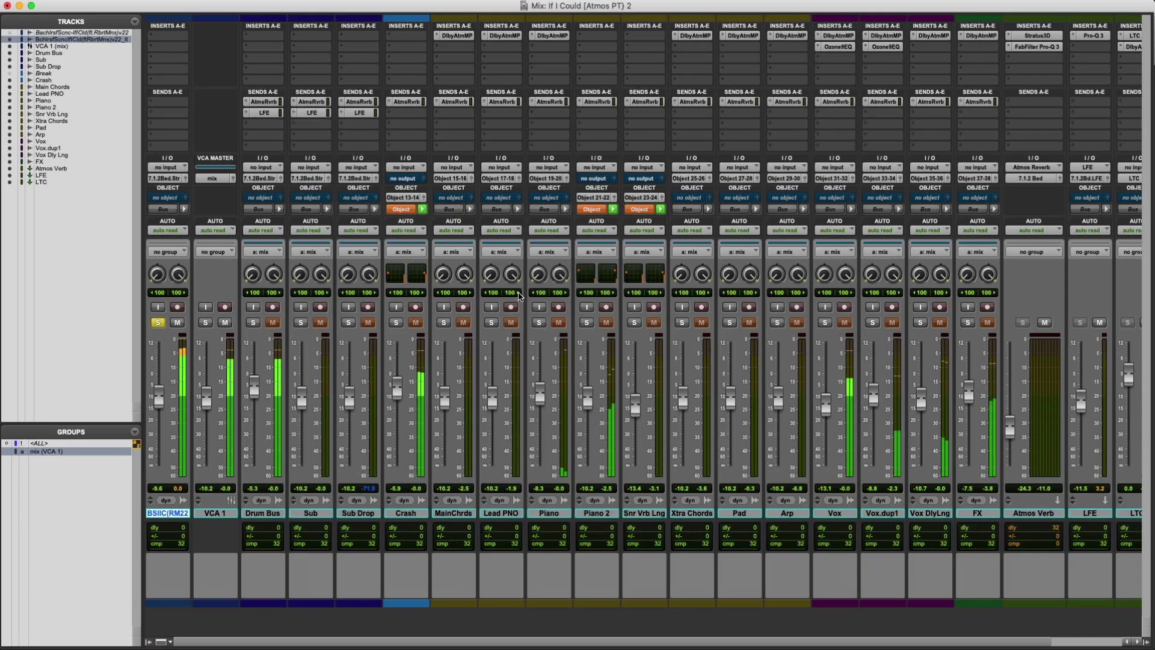
pyautogui.click(205, 323)
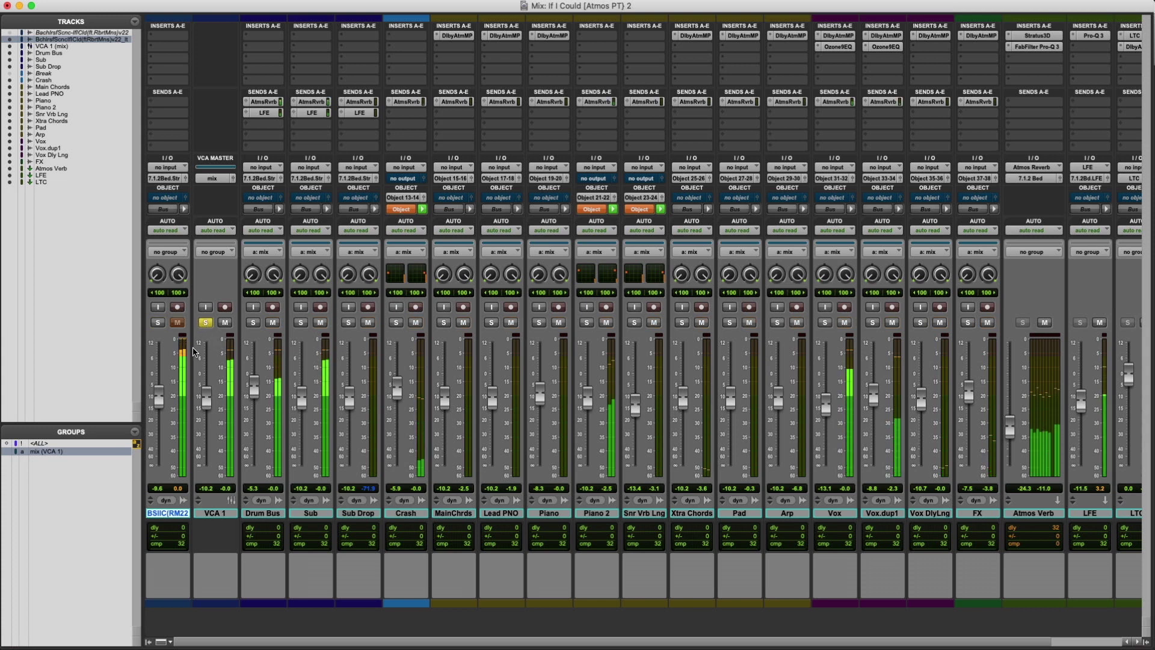
pyautogui.click(158, 323)
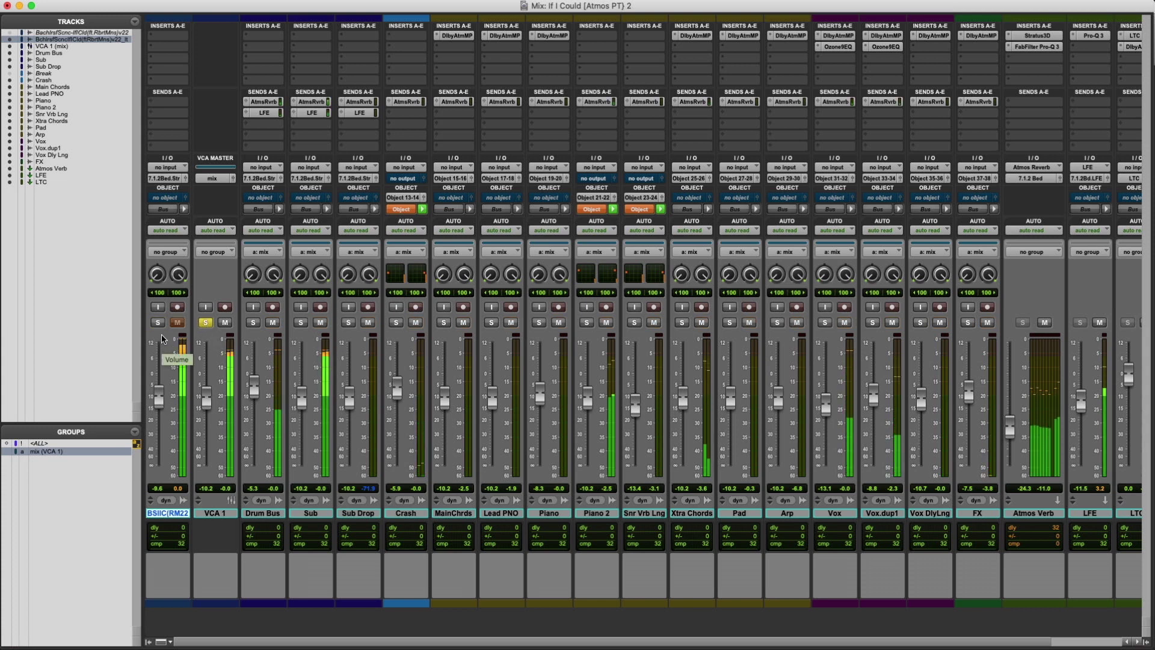
pyautogui.click(205, 323)
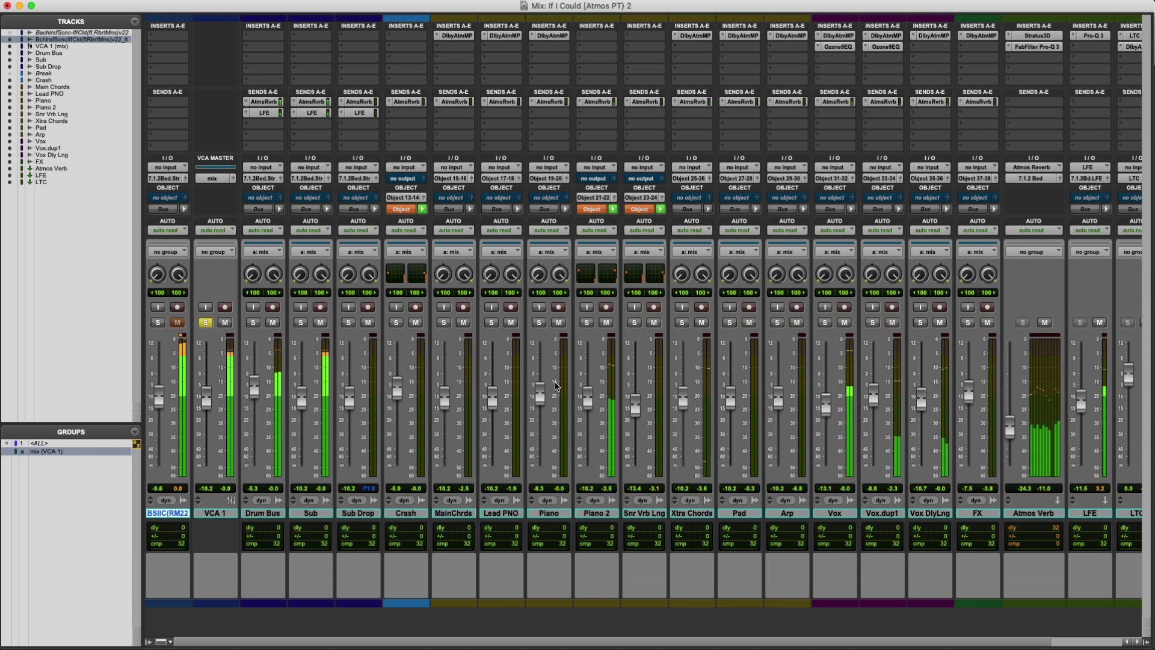
pyautogui.click(158, 323)
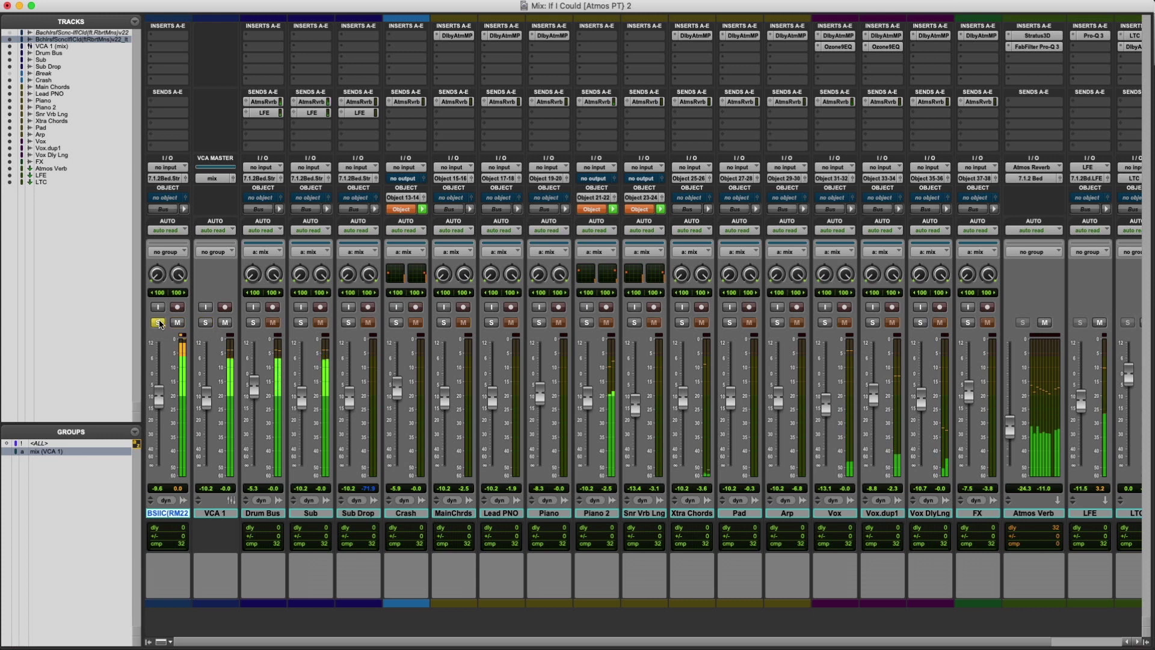
pyautogui.click(206, 323)
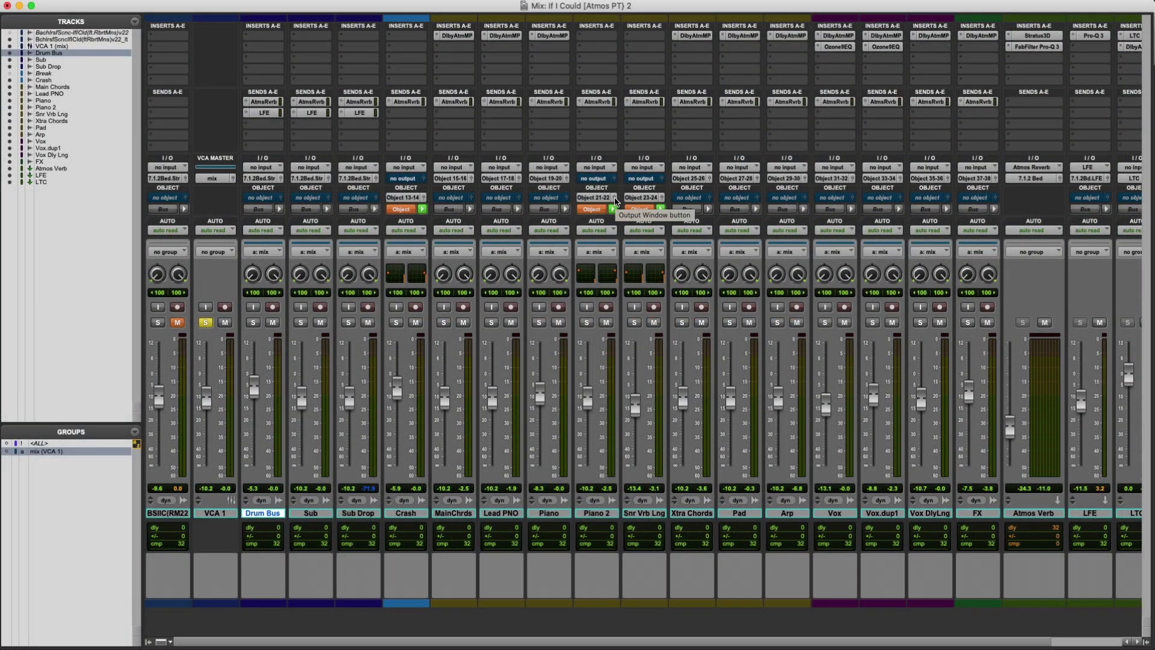
# Step: Open Piano 2's object panner on the right, solo Piano 2 and switch to the Edit window
pyautogui.click(614, 201)
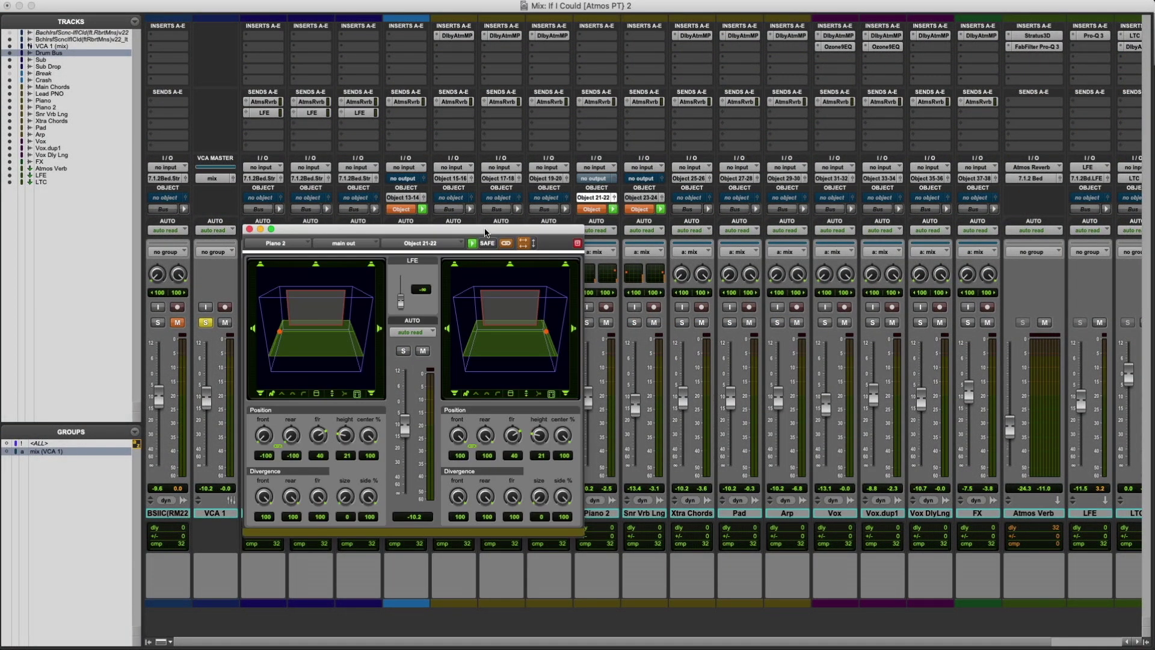
pyautogui.moveTo(485, 232); pyautogui.dragTo(500, 172)
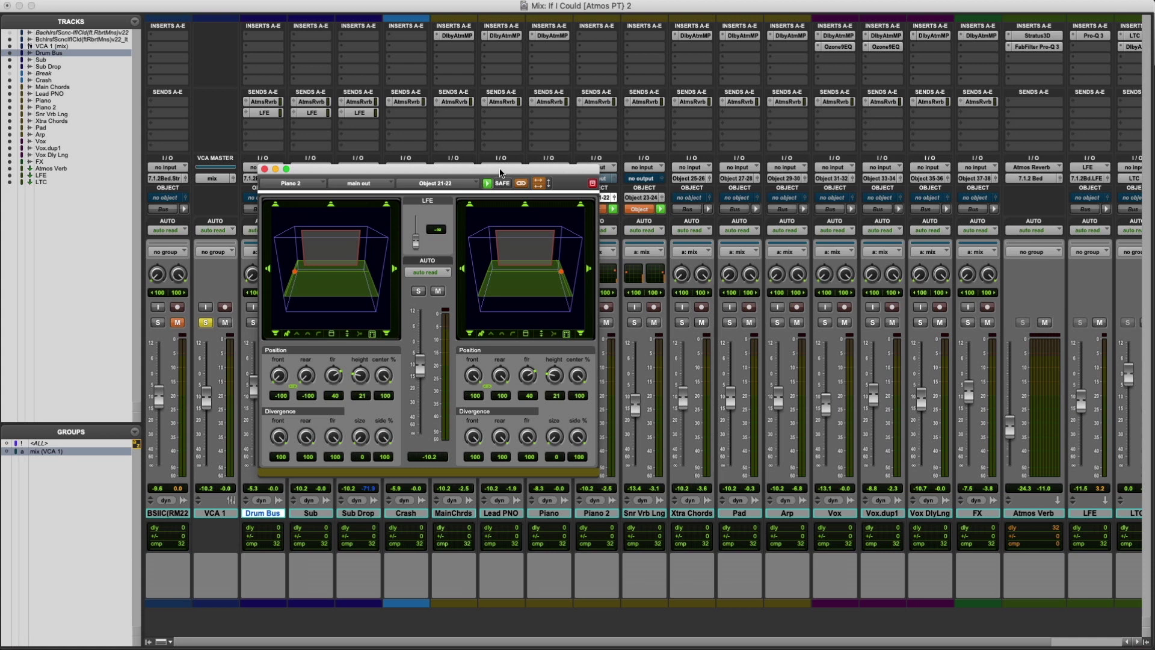
pyautogui.moveTo(383, 173); pyautogui.dragTo(722, 170)
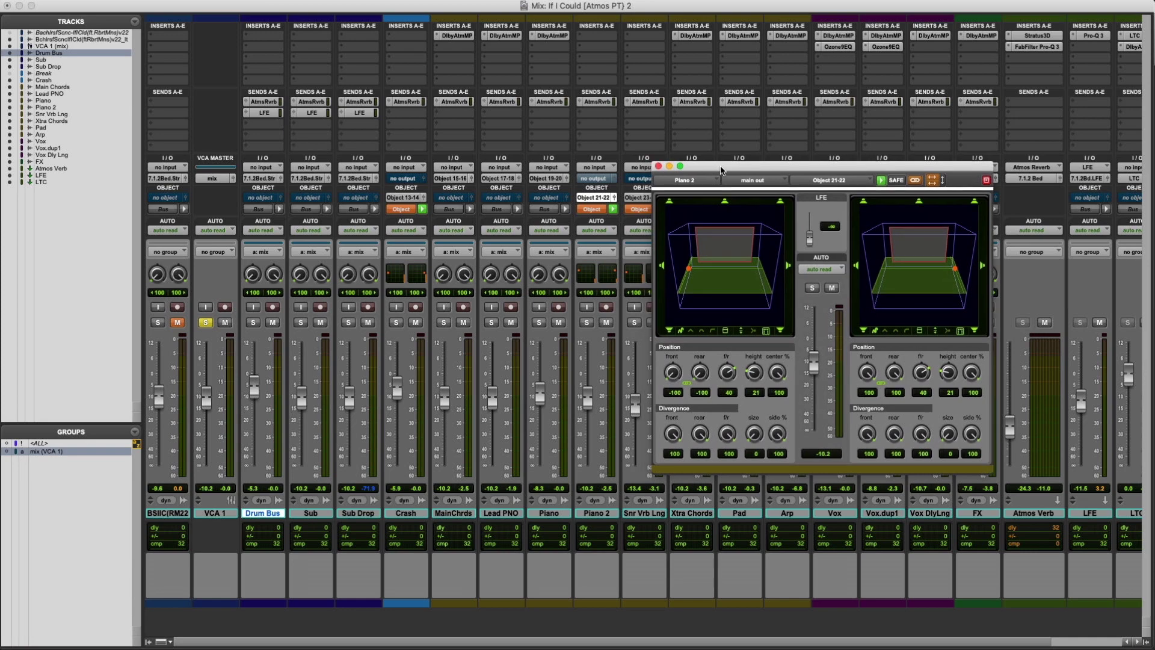
pyautogui.click(605, 514)
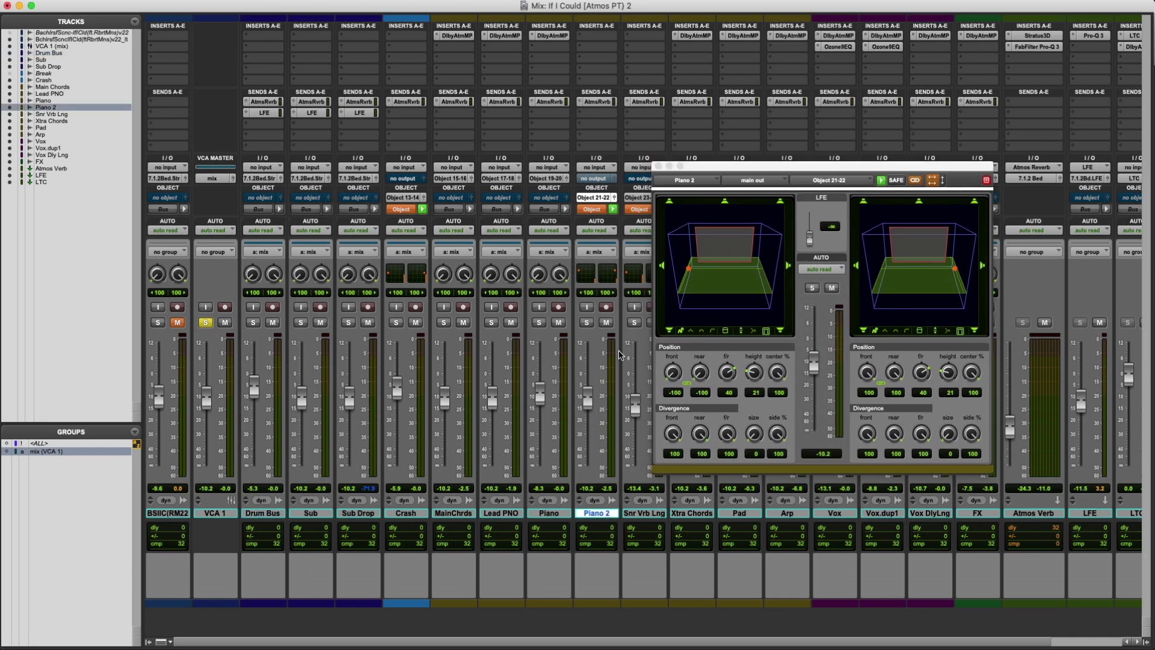
pyautogui.click(588, 323)
pyautogui.press('super+equal')
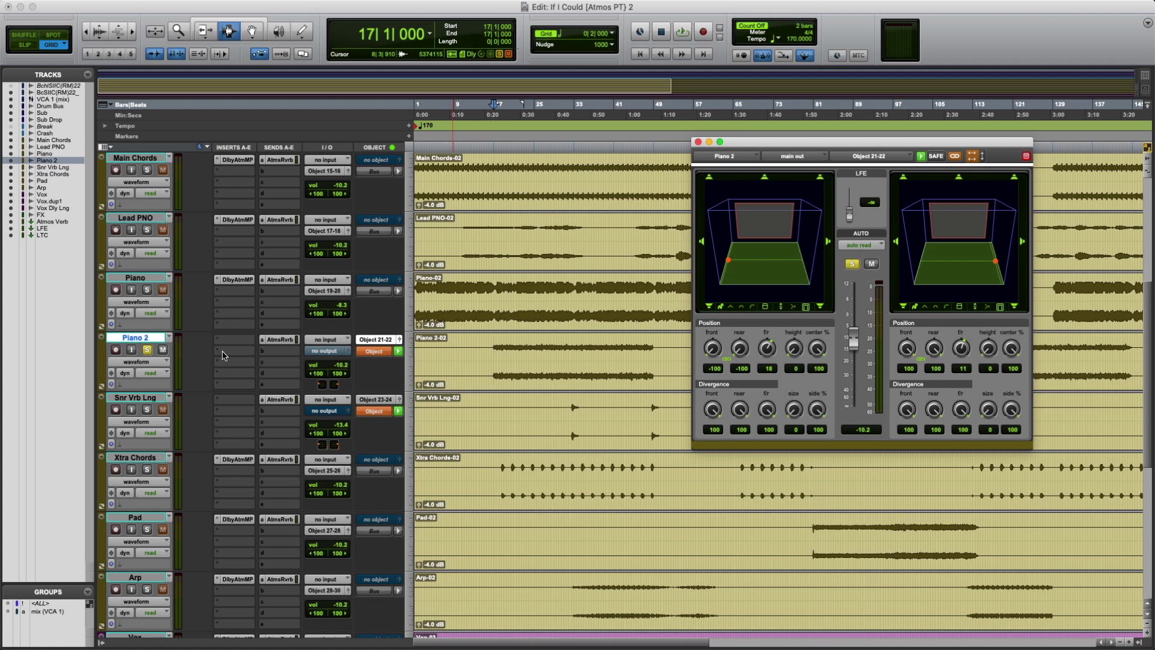
# Step: Set Piano 2's automation mode to touch and start playback
pyautogui.click(152, 373)
pyautogui.click(166, 385)
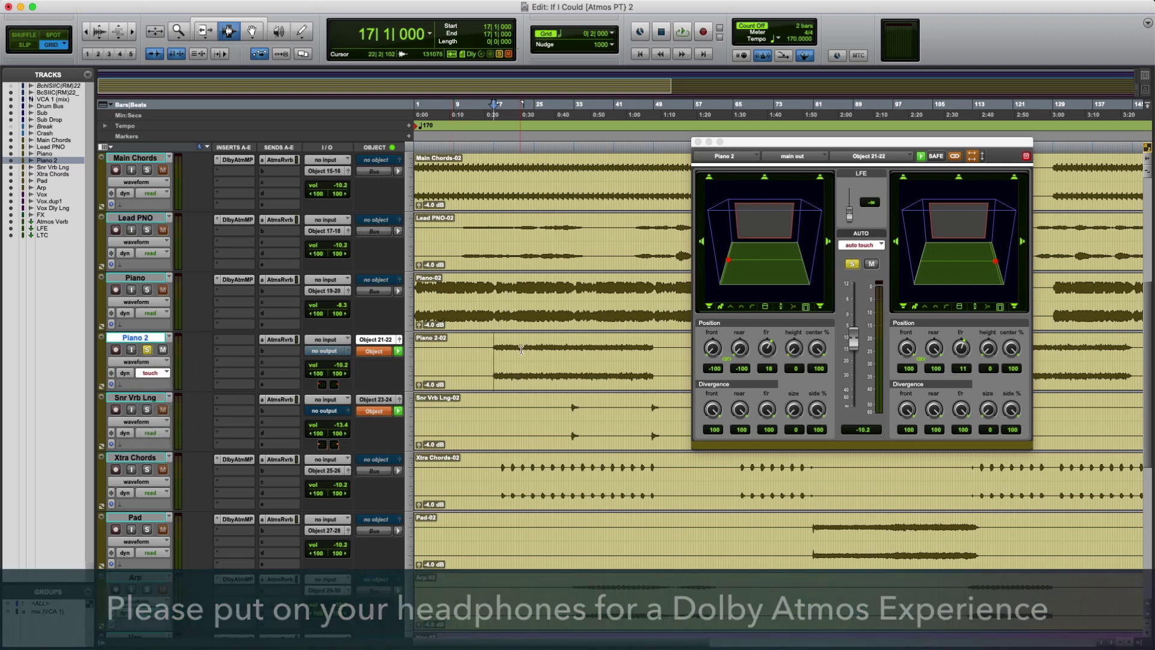
pyautogui.press('space')
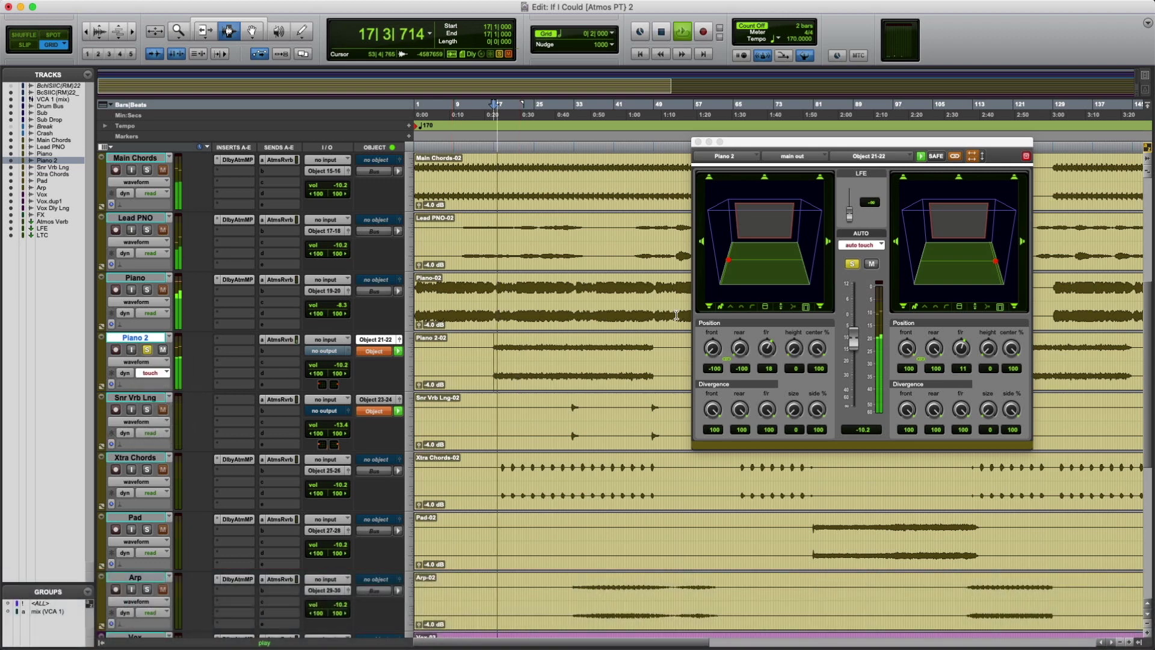
# Step: Record Piano 2 panning toward rear centre, height up to 31 and size 51, then stop at bar 17
pyautogui.click(729, 260)
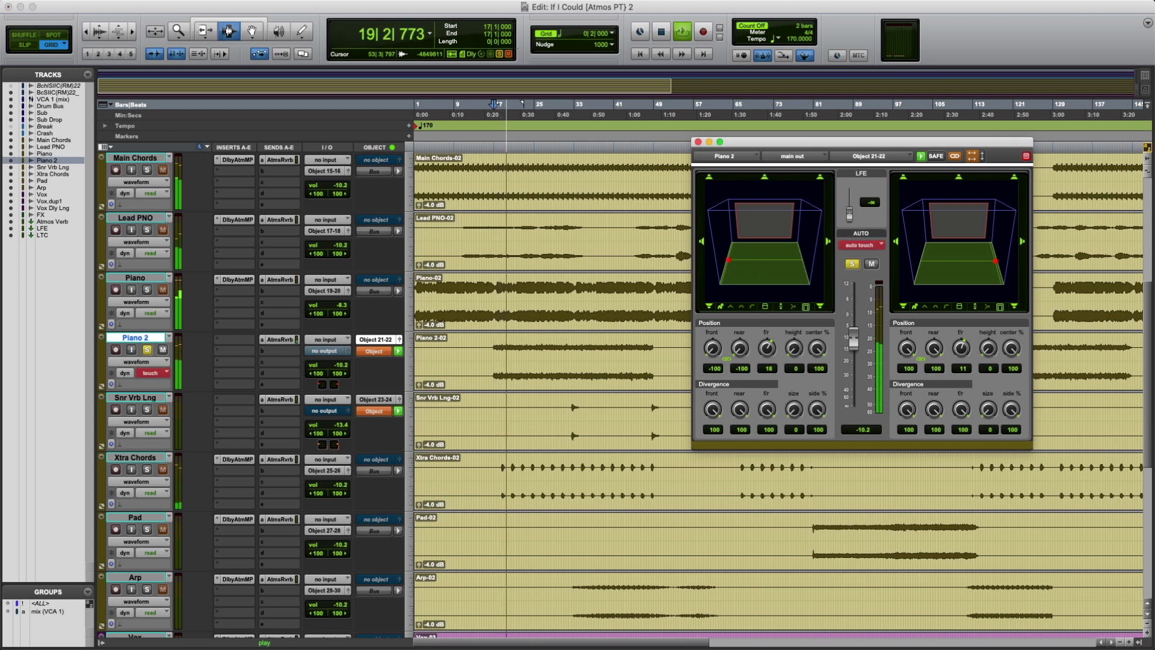
pyautogui.moveTo(729, 260)
pyautogui.mouseDown()
pyautogui.moveTo(751, 277)
pyautogui.moveTo(734, 275)
pyautogui.moveTo(738, 255)
pyautogui.moveTo(735, 281)
pyautogui.moveTo(728, 259)
pyautogui.mouseUp()
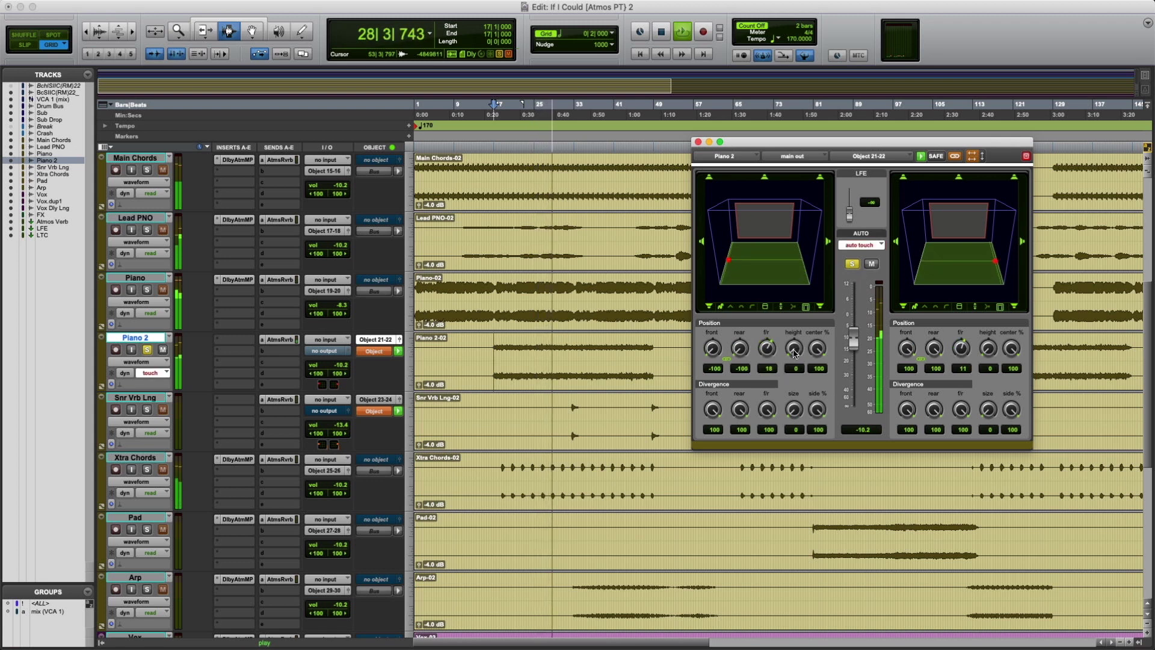
pyautogui.moveTo(794, 353)
pyautogui.mouseDown()
pyautogui.moveTo(770, 257)
pyautogui.moveTo(798, 412)
pyautogui.moveTo(787, 347)
pyautogui.mouseUp()
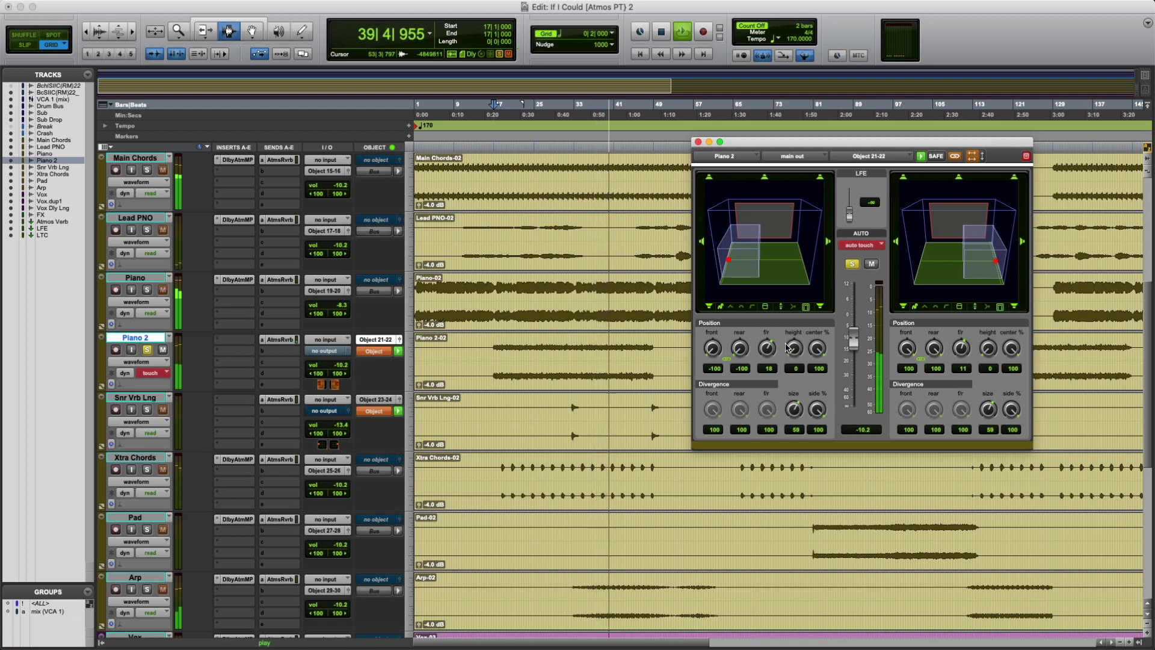
pyautogui.moveTo(787, 348); pyautogui.dragTo(789, 386)
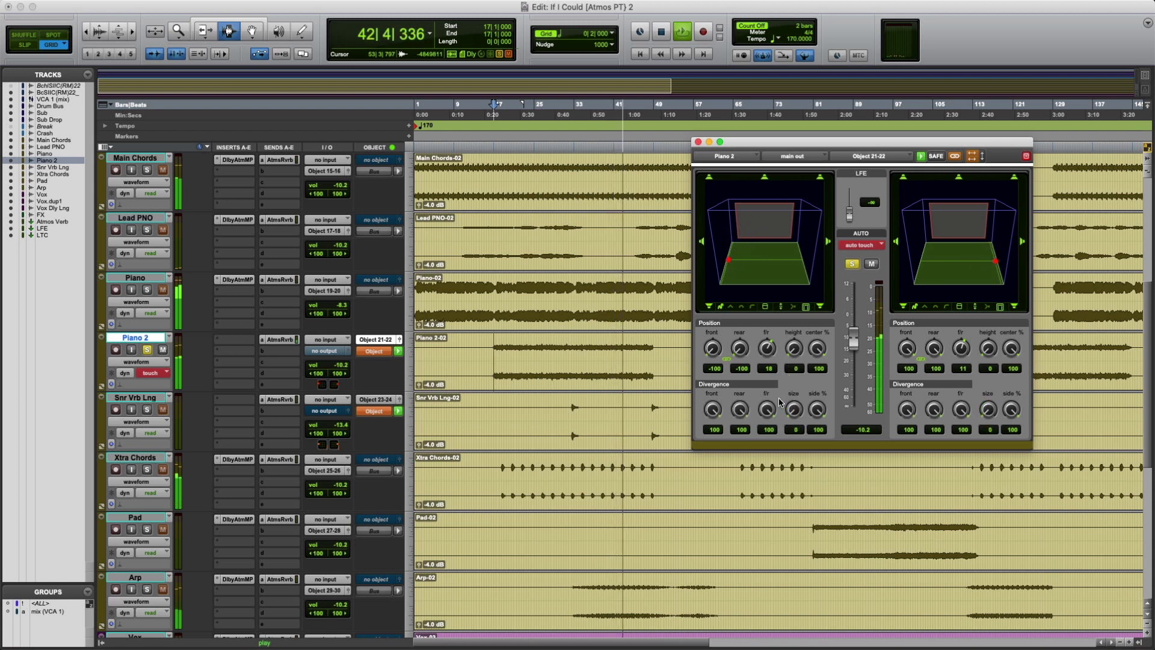
pyautogui.moveTo(794, 349); pyautogui.dragTo(791, 311)
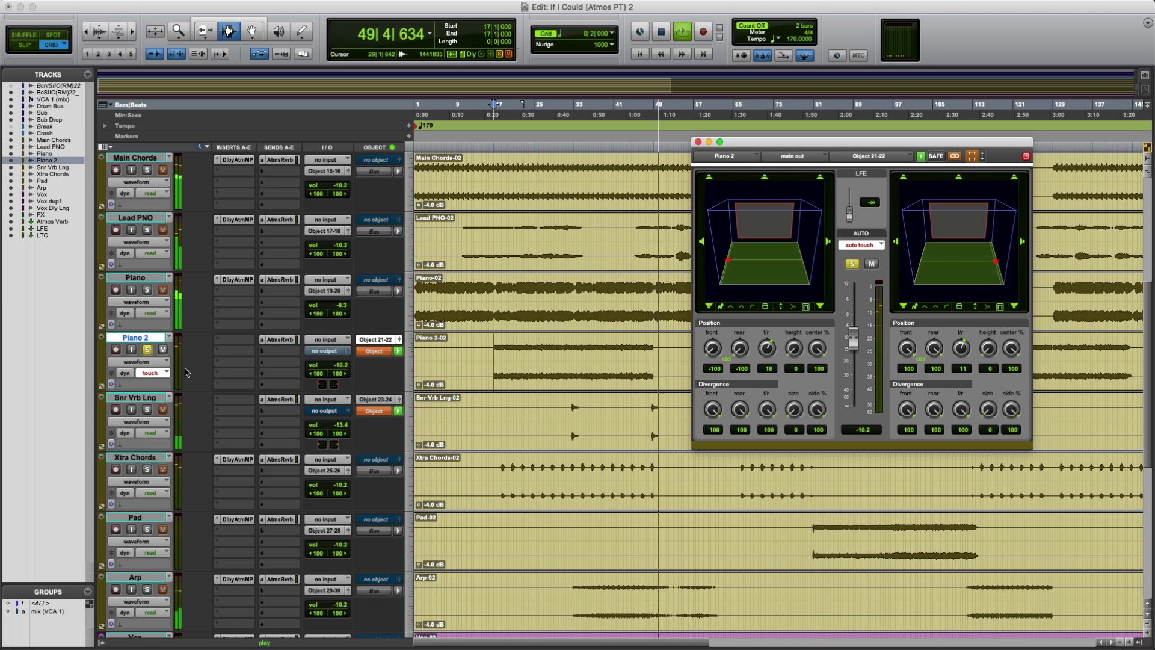
pyautogui.press('space')
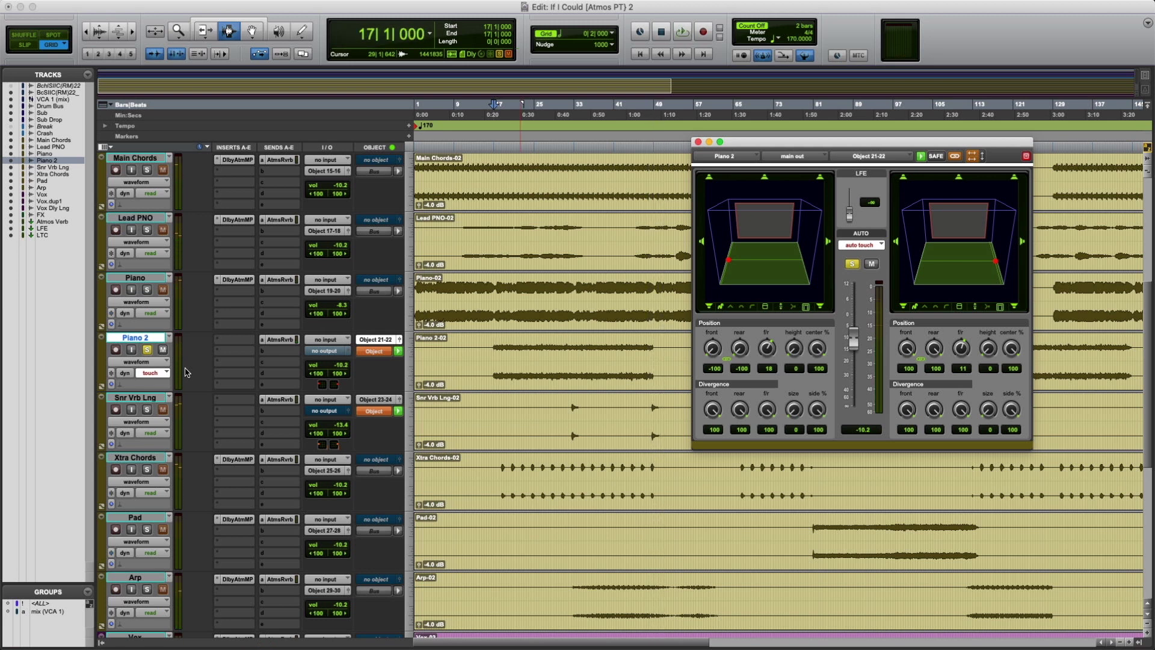
# Step: Show Piano 2's automation lanes and play back the recorded pan, height and size moves
pyautogui.click(103, 388)
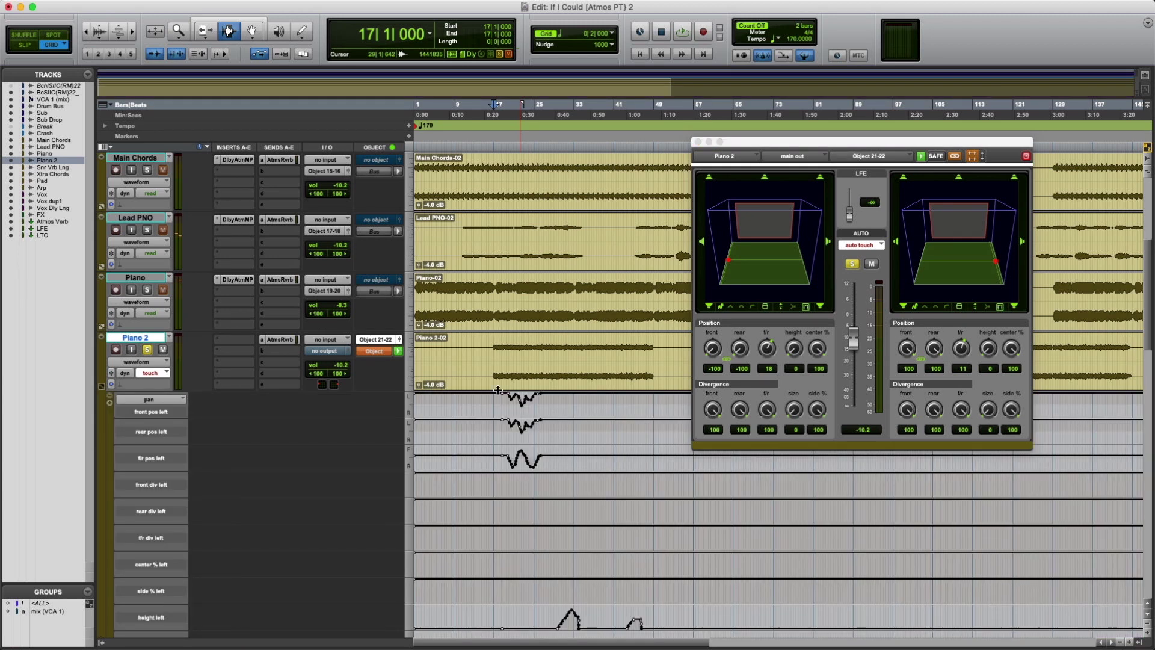
pyautogui.press('space')
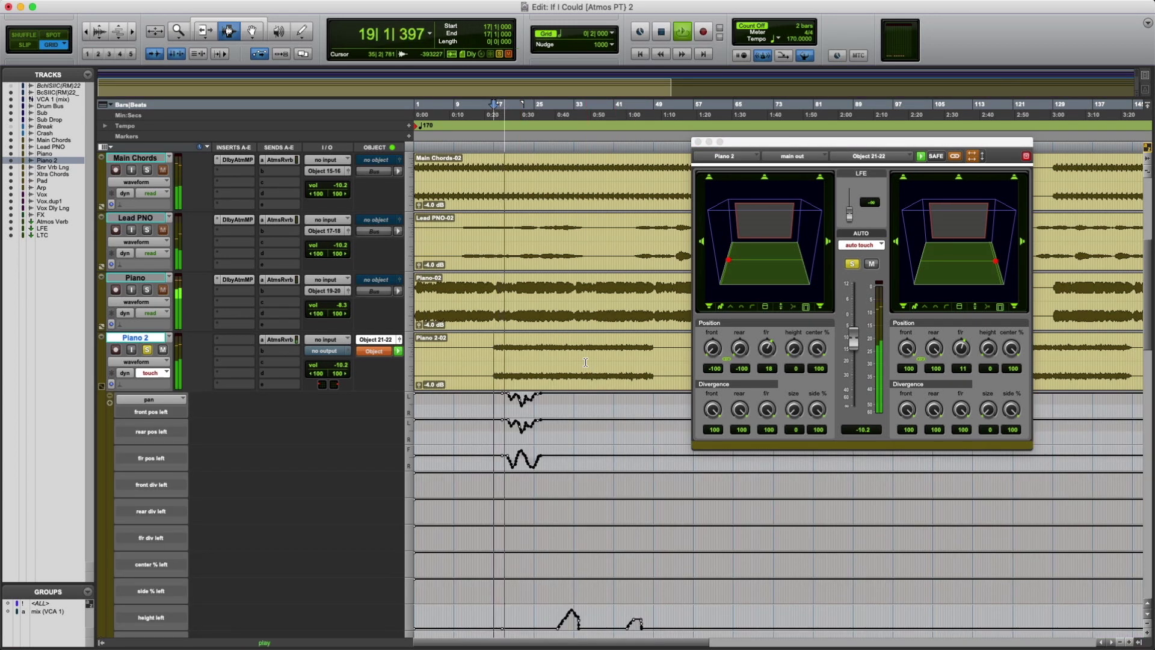
pyautogui.scroll(-8, 585, 362)
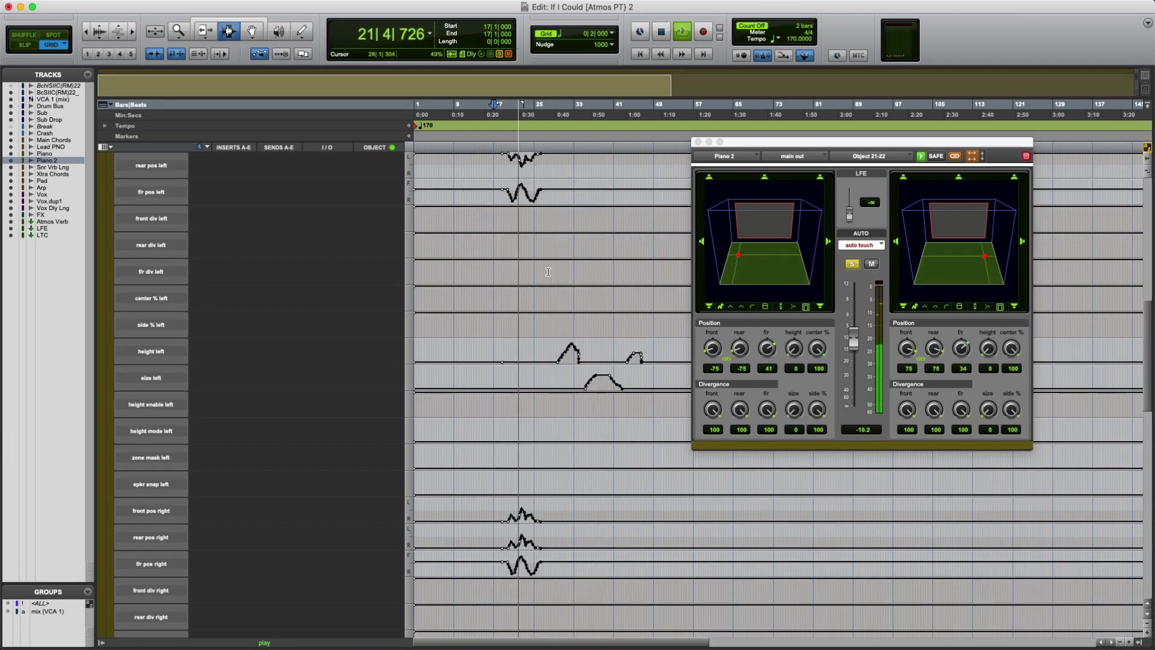
pyautogui.scroll(-8, 593, 524)
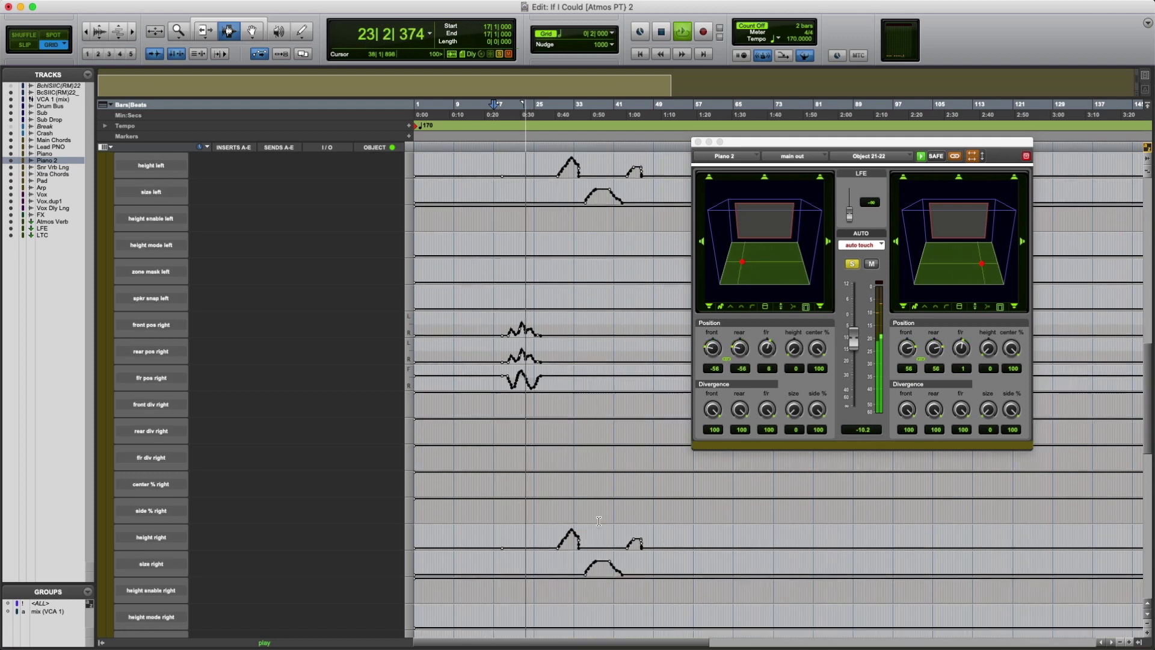
pyautogui.scroll(8, 598, 521)
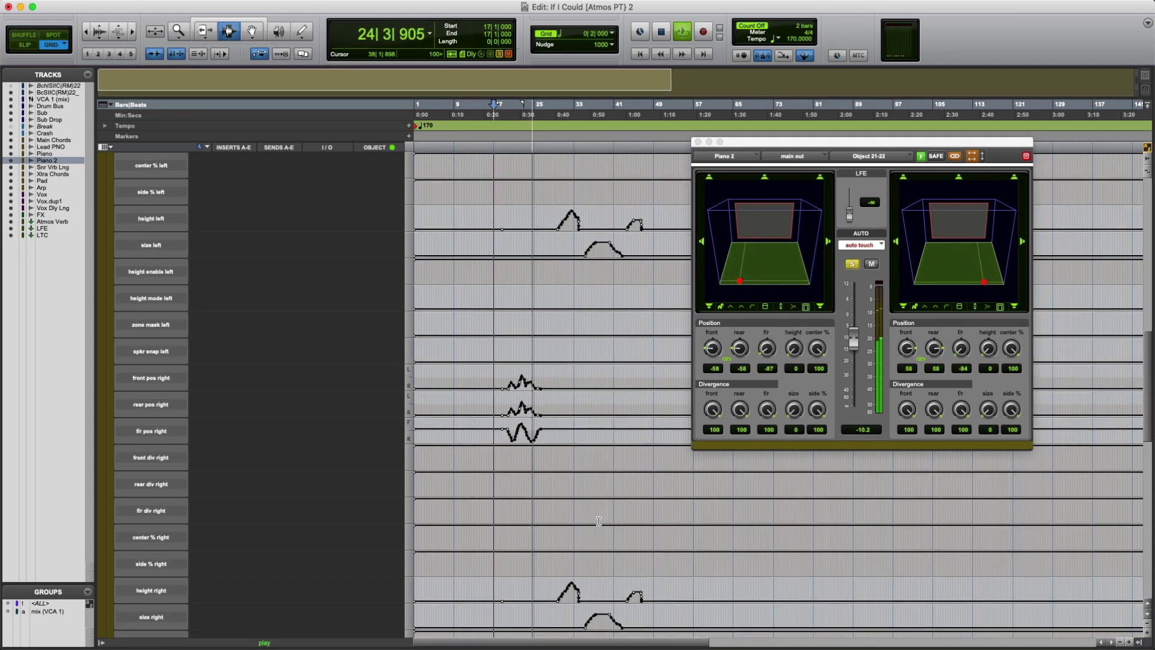
pyautogui.scroll(10, 598, 521)
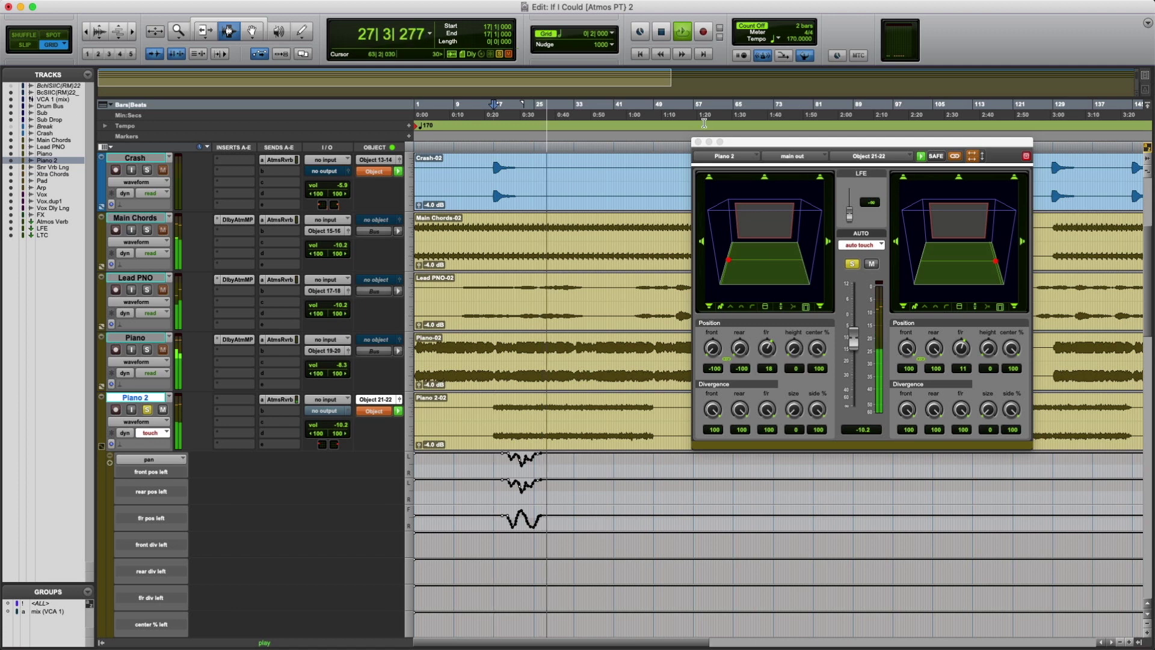
pyautogui.scroll(-10, 555, 398)
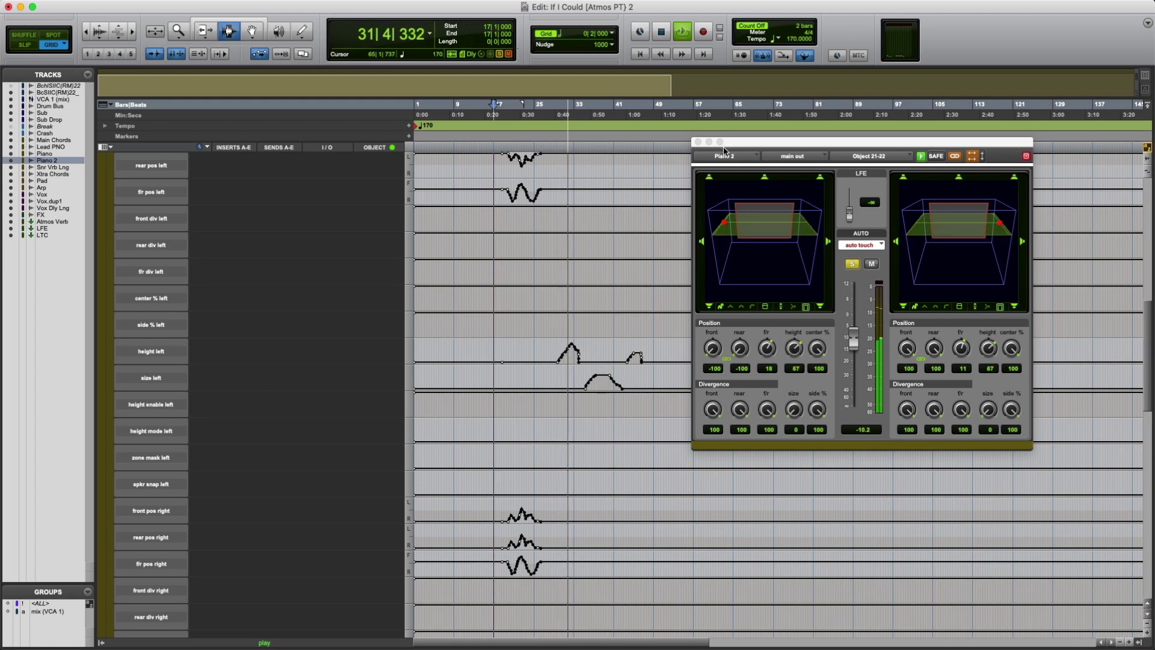
pyautogui.scroll(10, 577, 248)
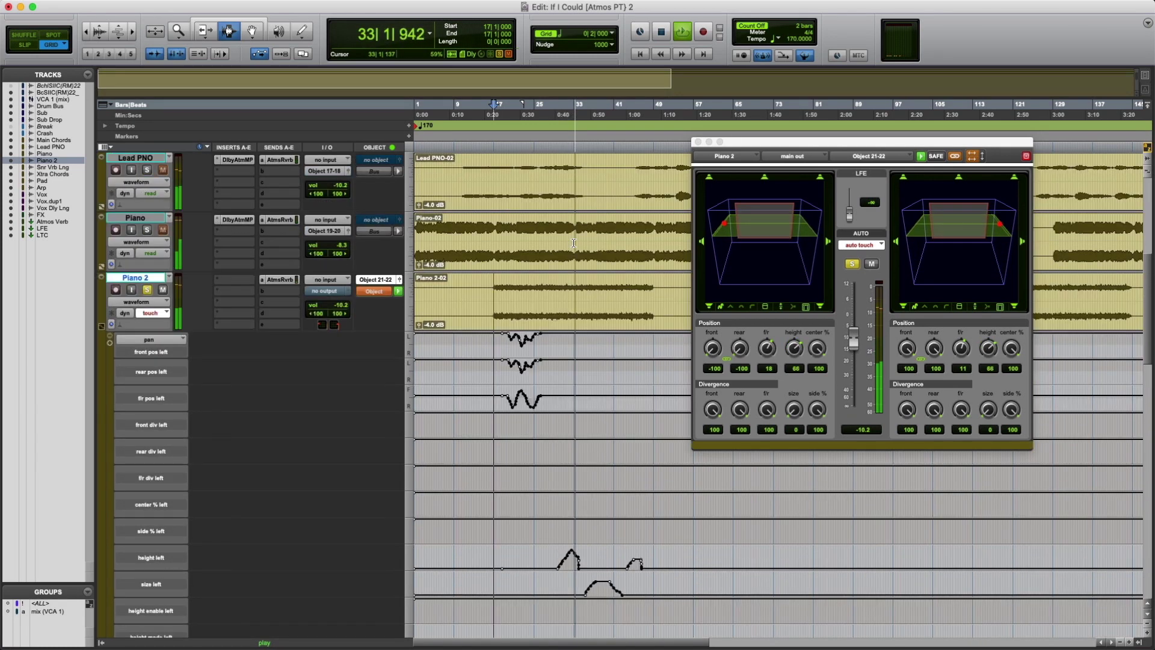
pyautogui.scroll(6, 573, 243)
pyautogui.scroll(-4, 289, 347)
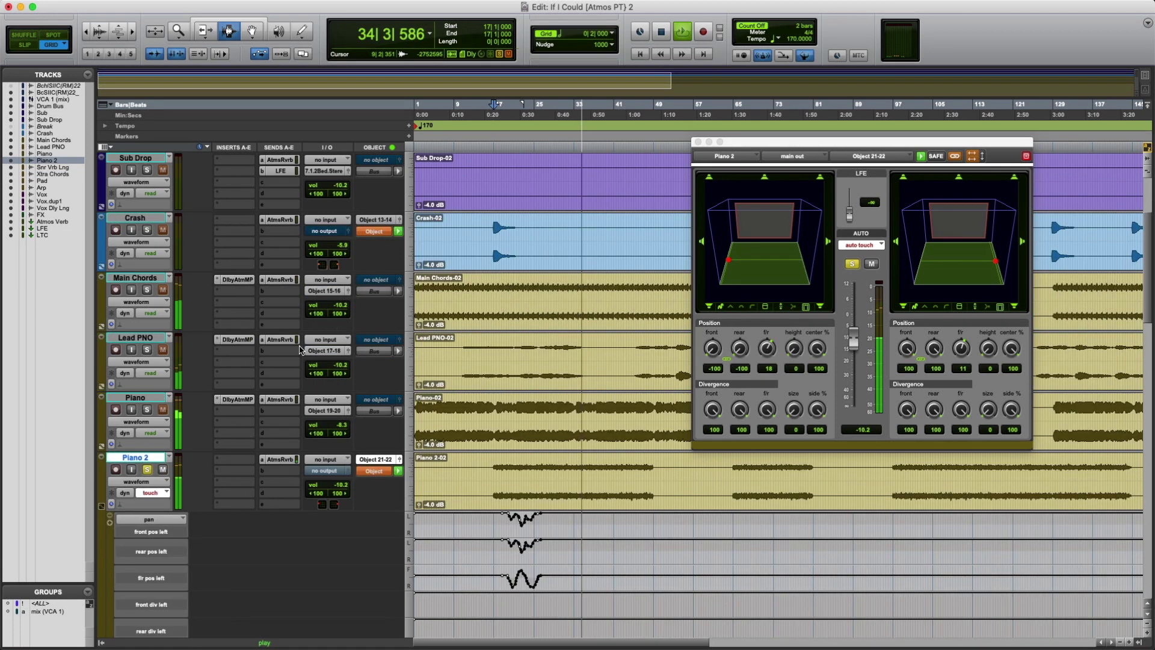
# Step: Glance at the Mix window, return to the Edit window, then hide Piano 2's automation lanes
pyautogui.press('super+equal')
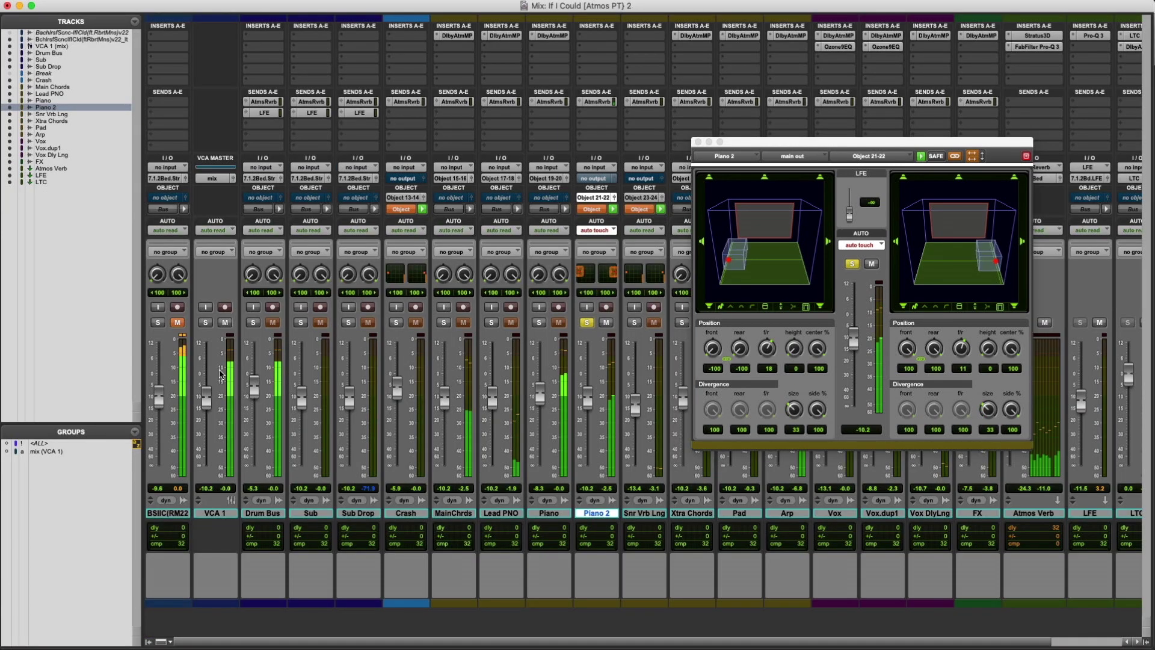
pyautogui.press('super+equal')
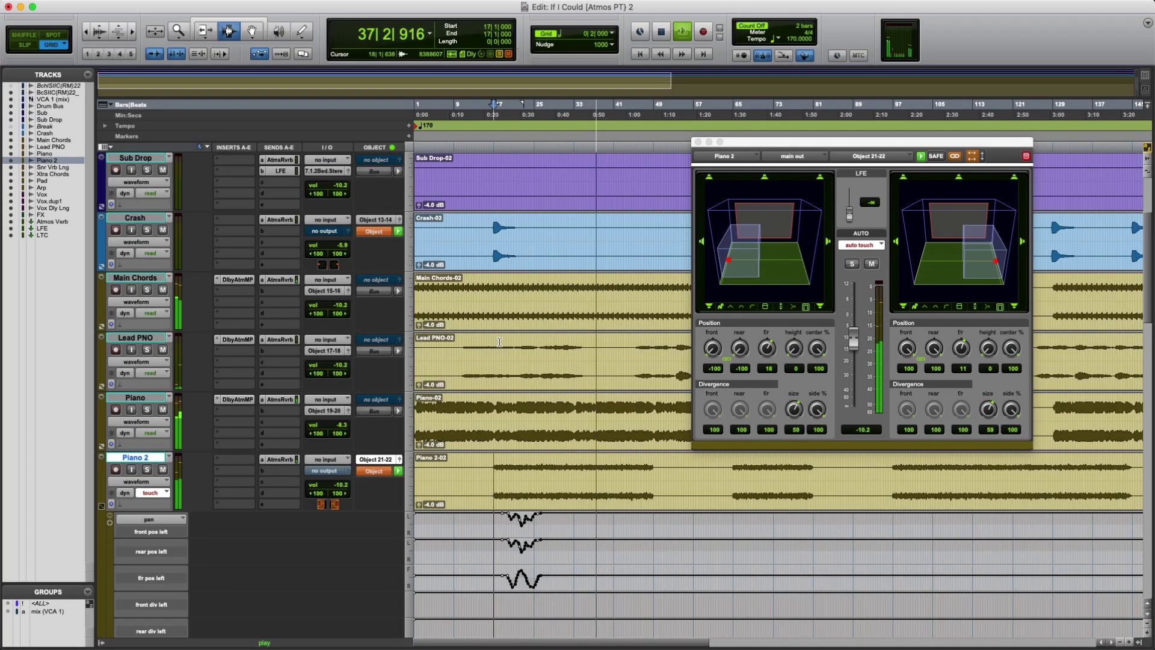
pyautogui.scroll(-5, 521, 495)
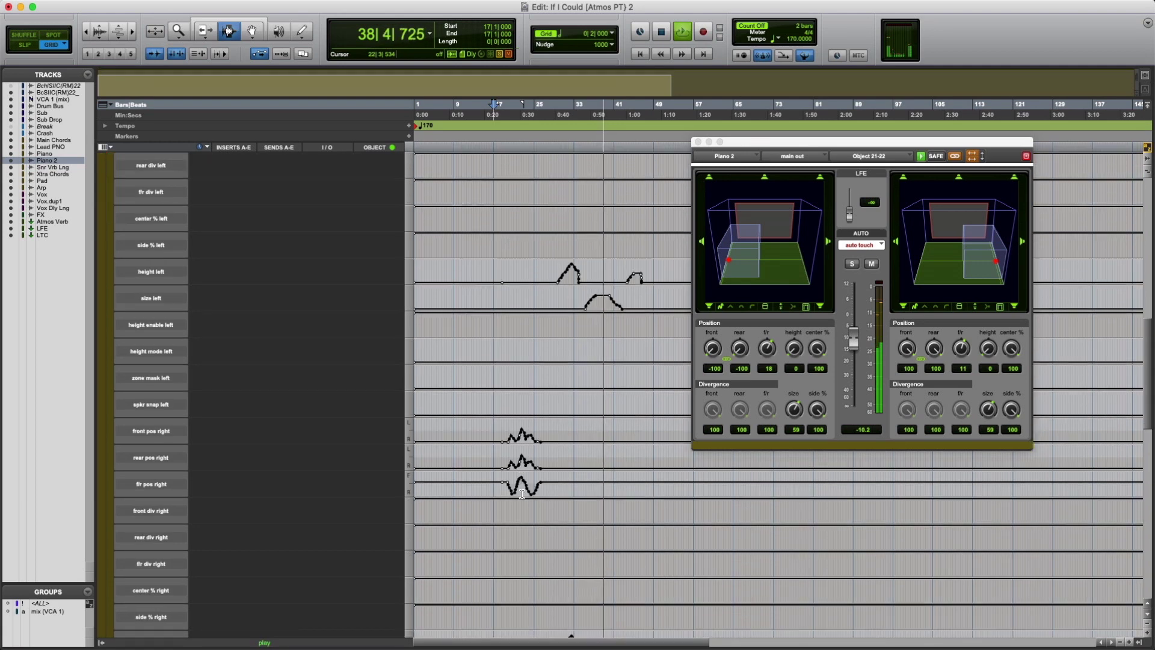
pyautogui.scroll(-4, 522, 496)
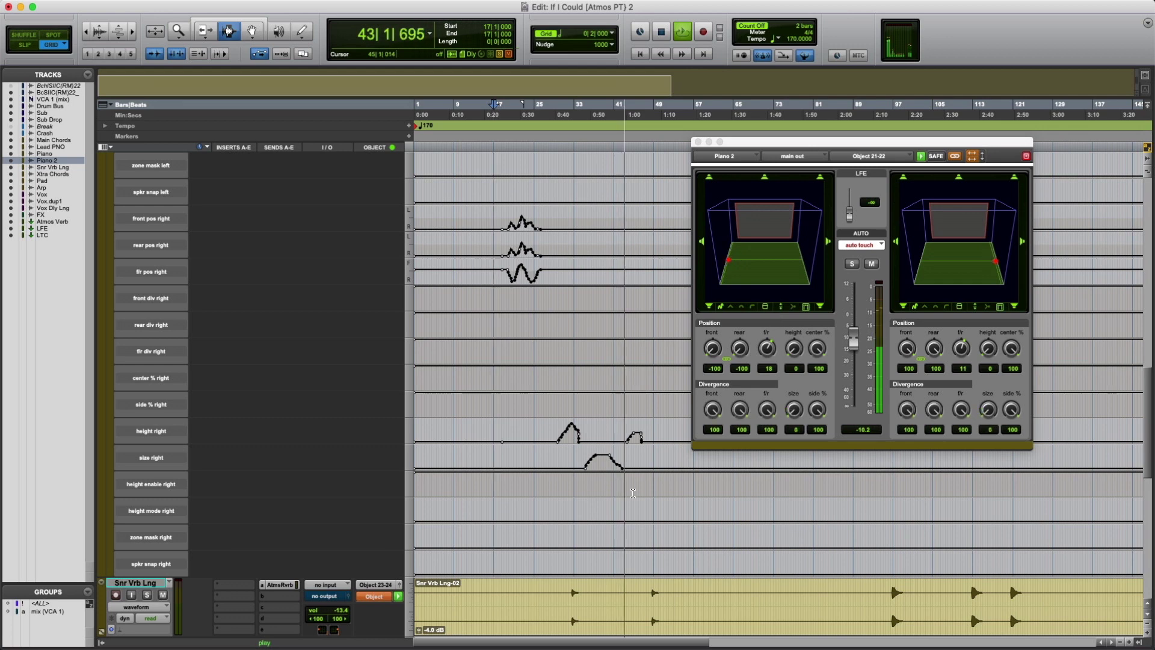
pyautogui.scroll(9, 632, 493)
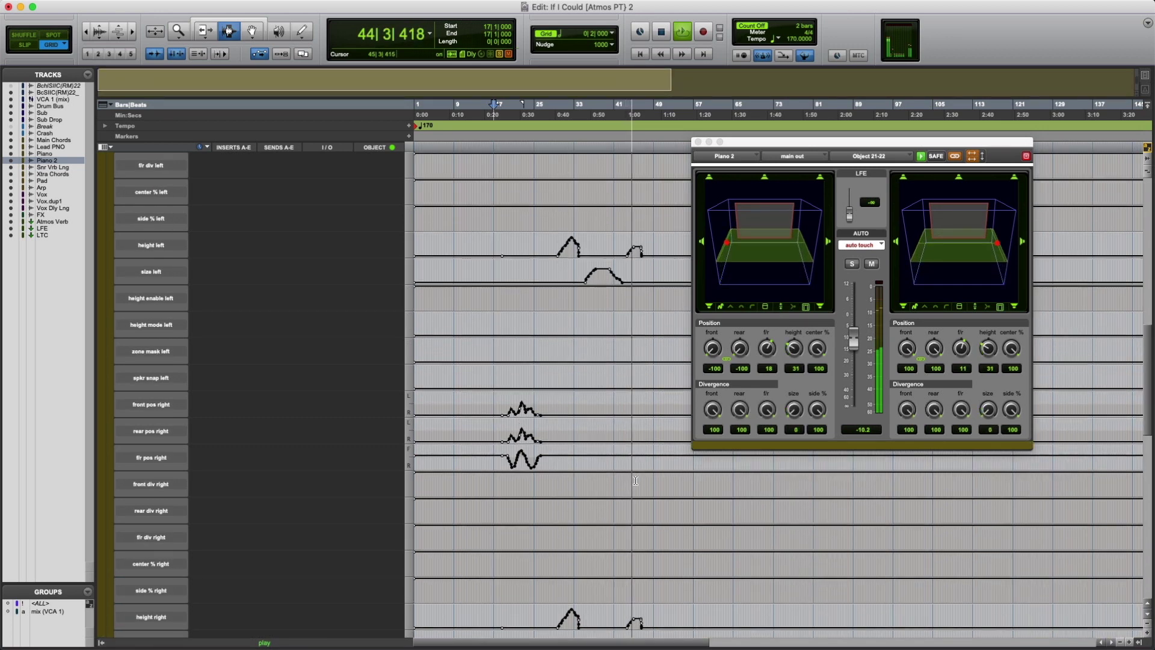
pyautogui.scroll(5, 635, 480)
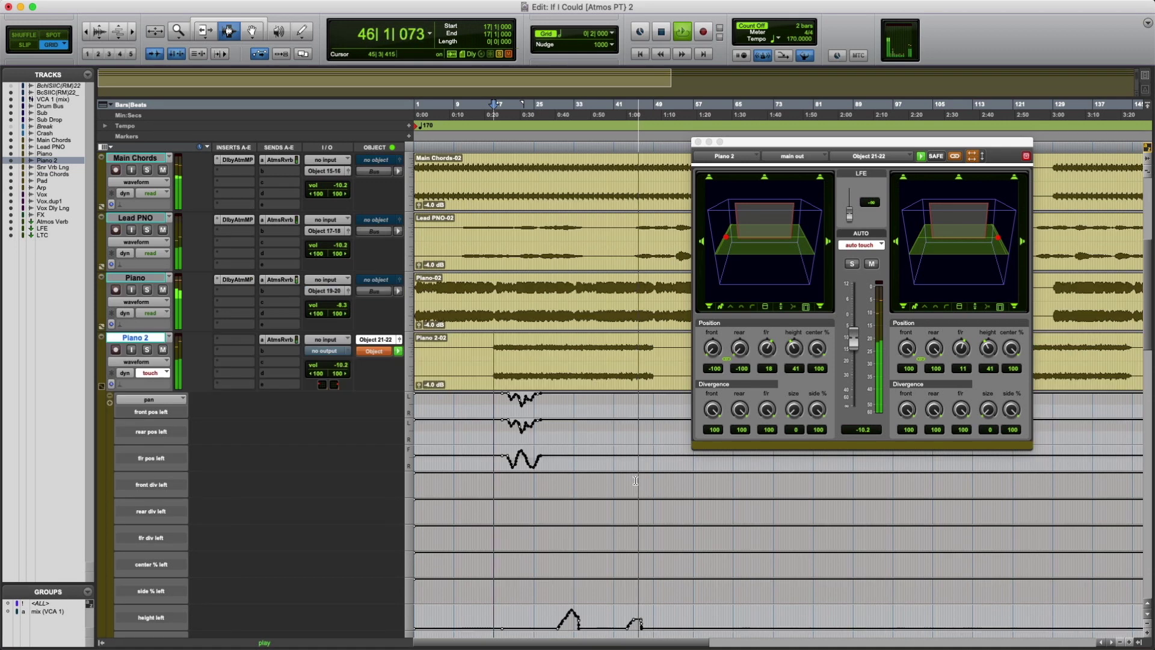
pyautogui.scroll(-5, 635, 480)
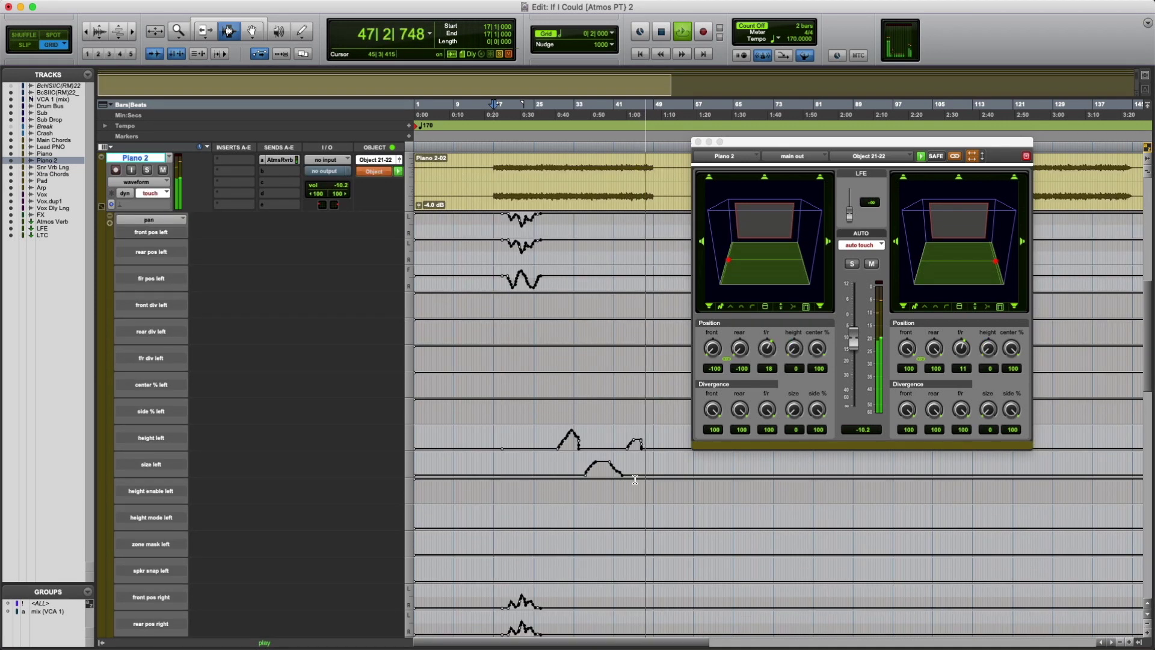
pyautogui.scroll(2, 635, 481)
pyautogui.click(101, 269)
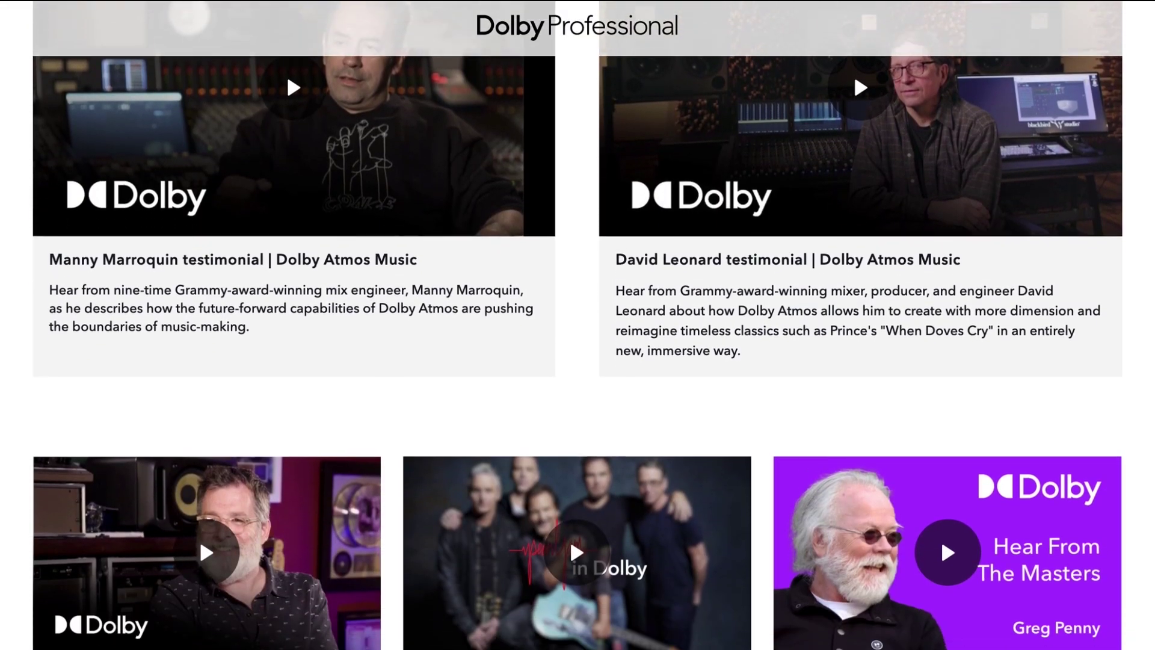
pyautogui.scroll(-9, 577, 325)
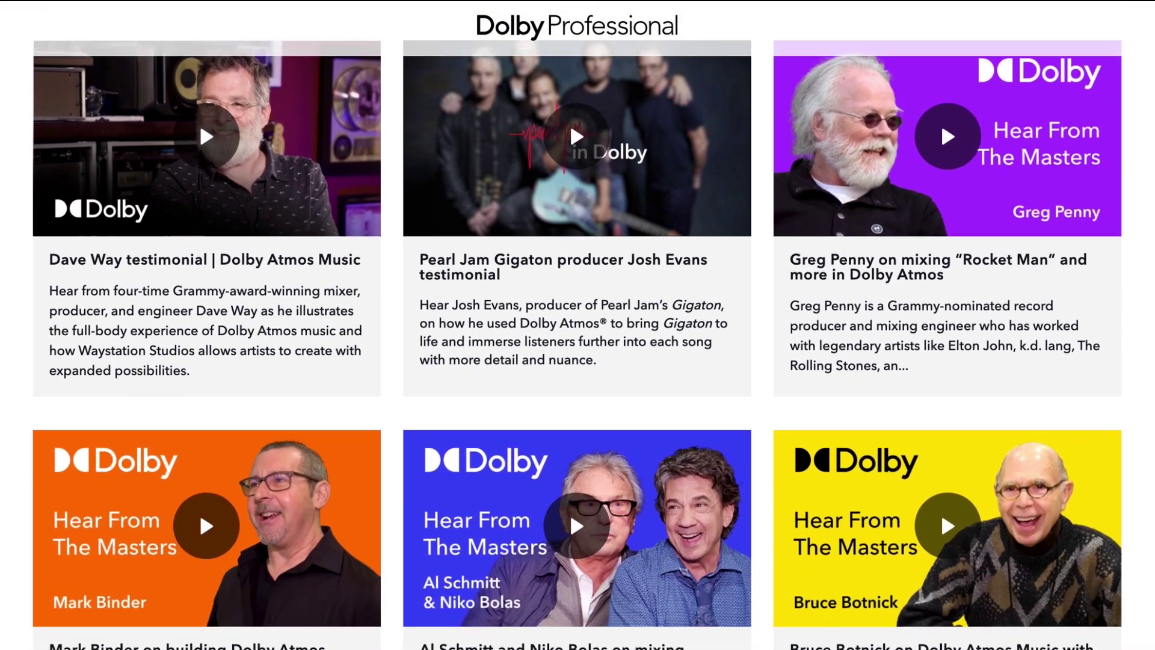
pyautogui.scroll(-3, 577, 324)
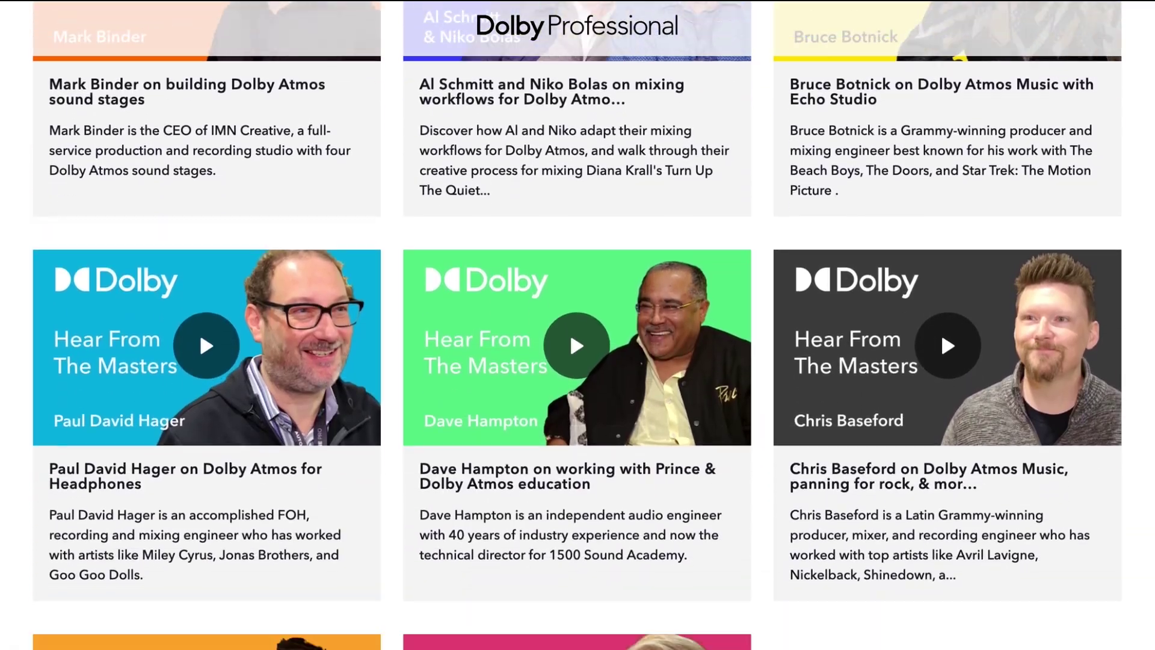